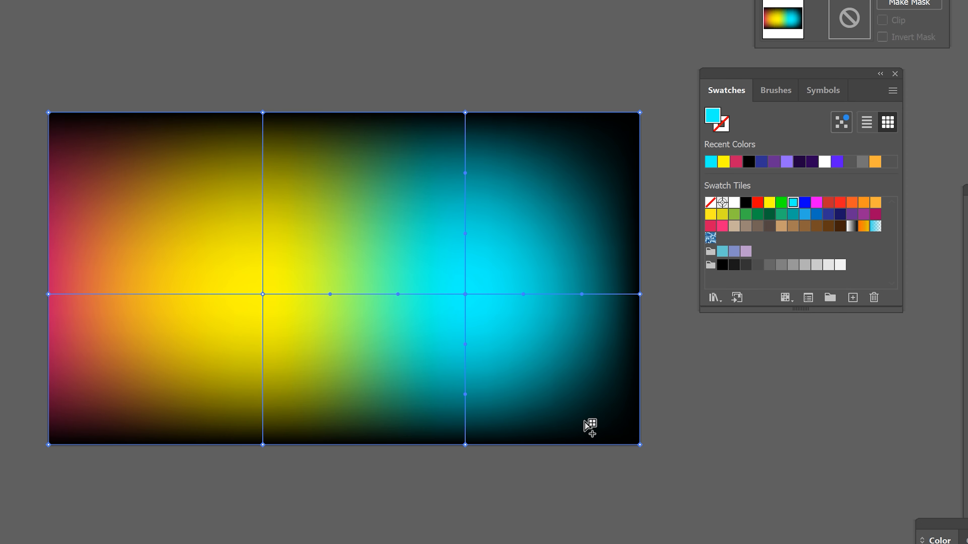
Step: Add mesh rows above and below the central row through the yellow column, and make their points black
left_click(263, 172)
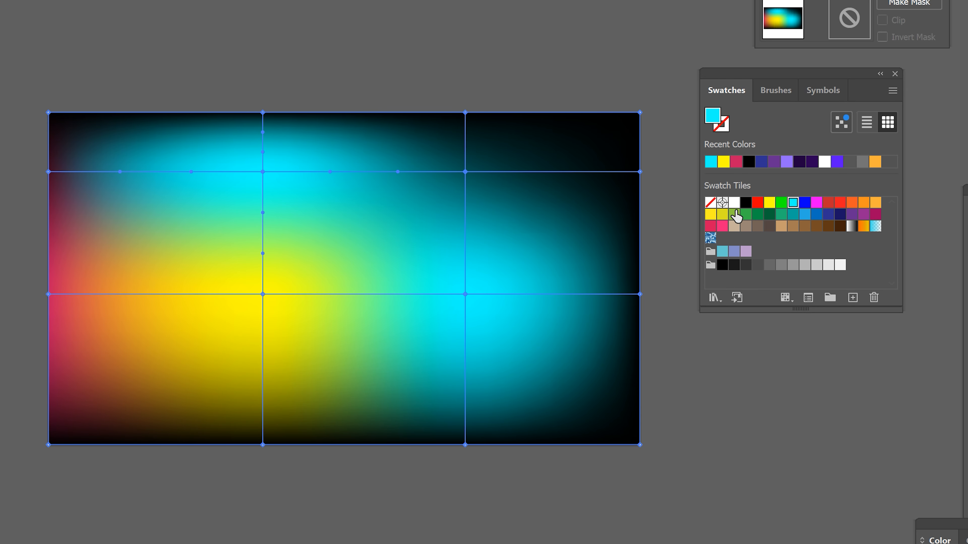
left_click(745, 203)
left_click(262, 350)
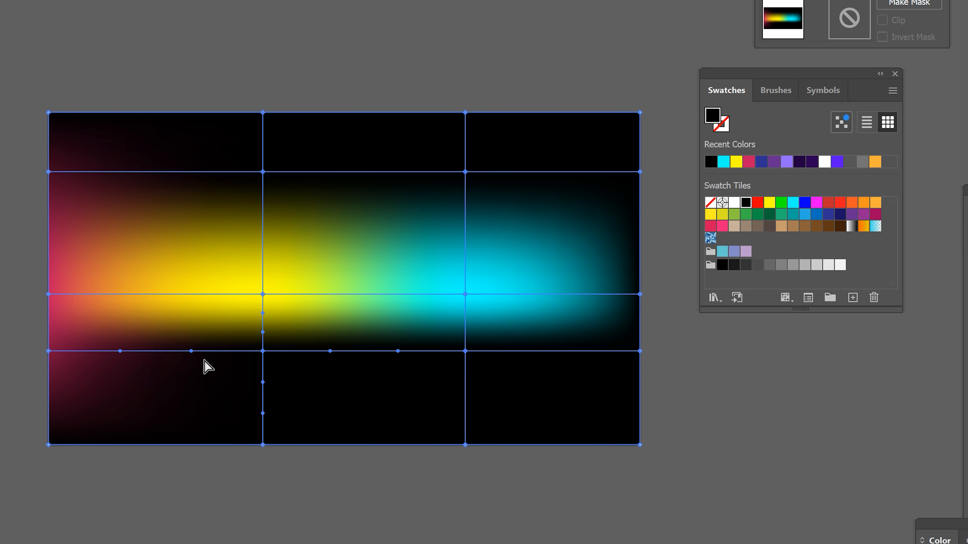
Step: Bend the mesh rows into a wave, lowering the black points around the yellow centre and raising the cyan point with its neighbours
mouse_move(262, 351)
left_mouse_down()
mouse_move(261, 395)
mouse_move(262, 310)
mouse_move(263, 348)
left_mouse_up()
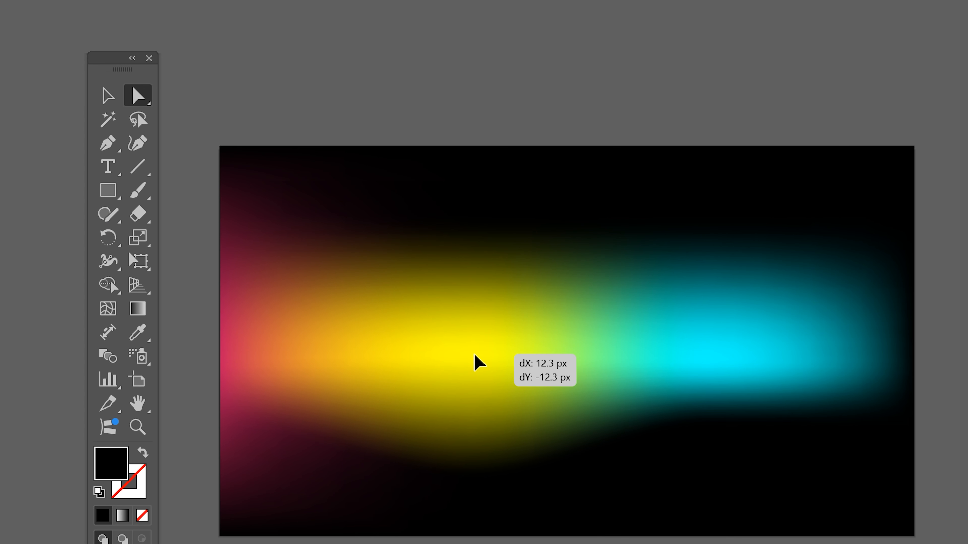
left_click_drag(475, 363, 472, 355)
left_click_drag(713, 363, 709, 285)
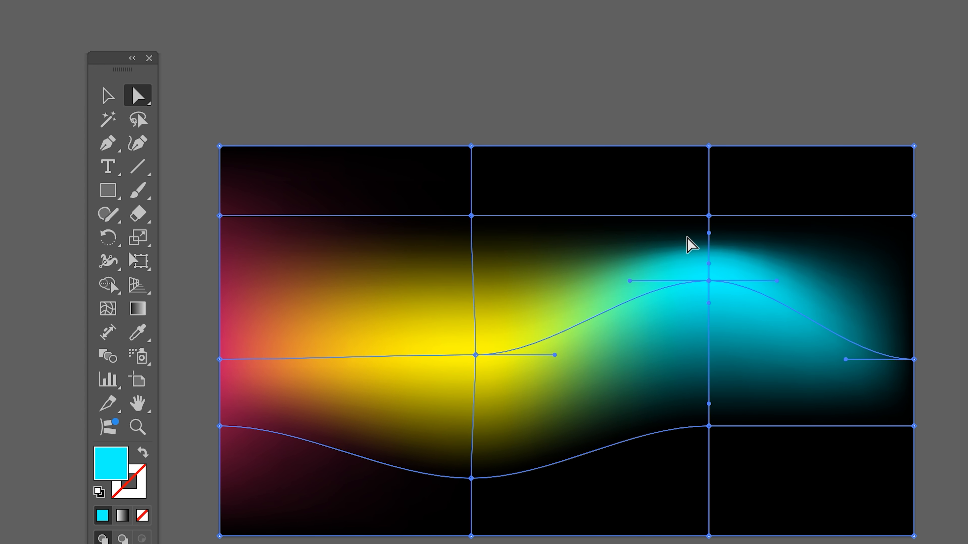
left_click_drag(709, 218, 709, 164)
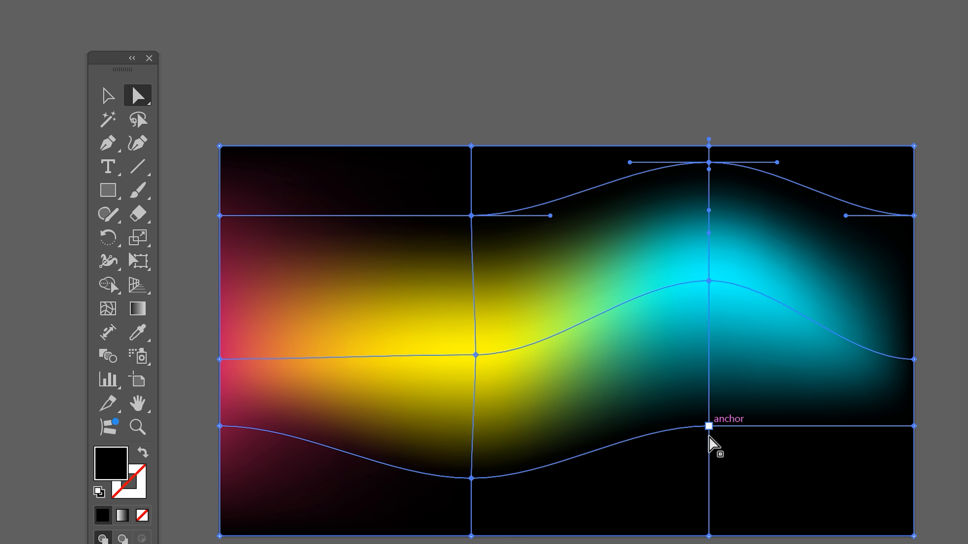
left_click_drag(709, 426, 712, 377)
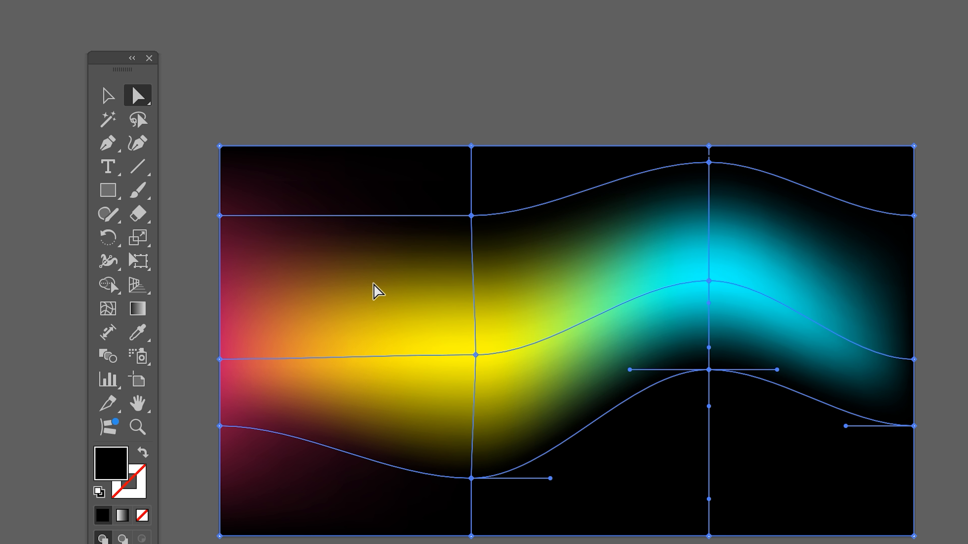
left_click_drag(471, 216, 471, 263)
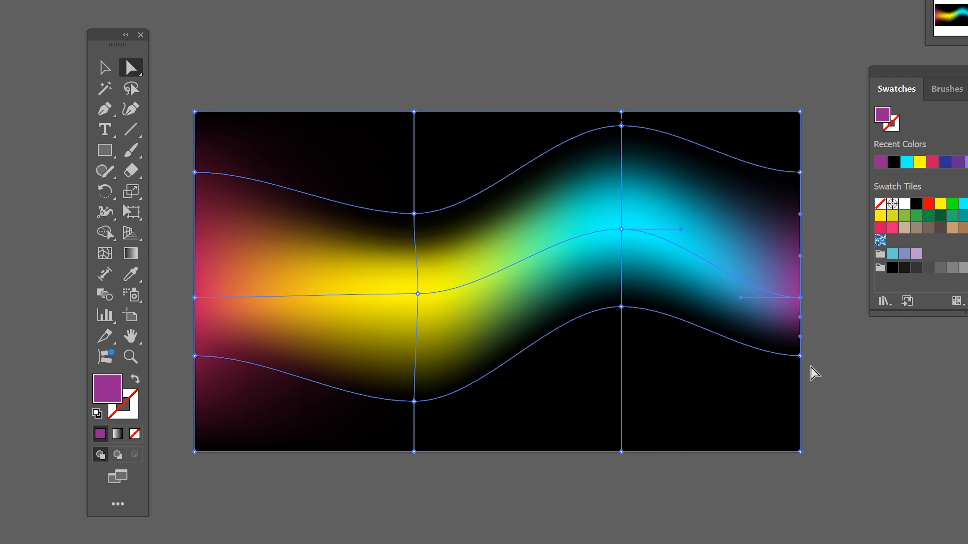
Step: Lower the lower row's mesh point on the mesh's right edge and color it purple
left_click_drag(800, 356, 800, 383)
left_click(880, 162)
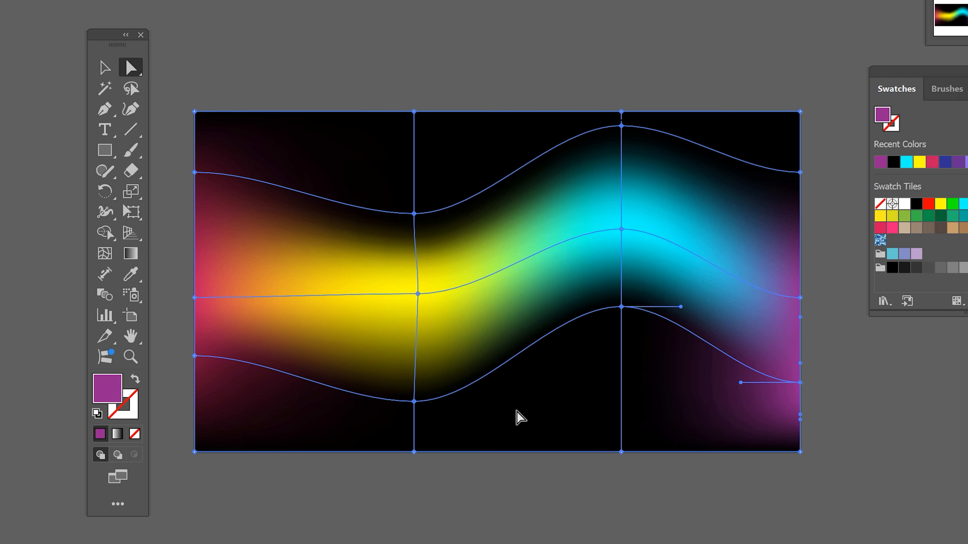
Step: Fill the lower mesh point beneath the cyan peak with dark teal sampled from the fading area just above it
left_click(621, 306)
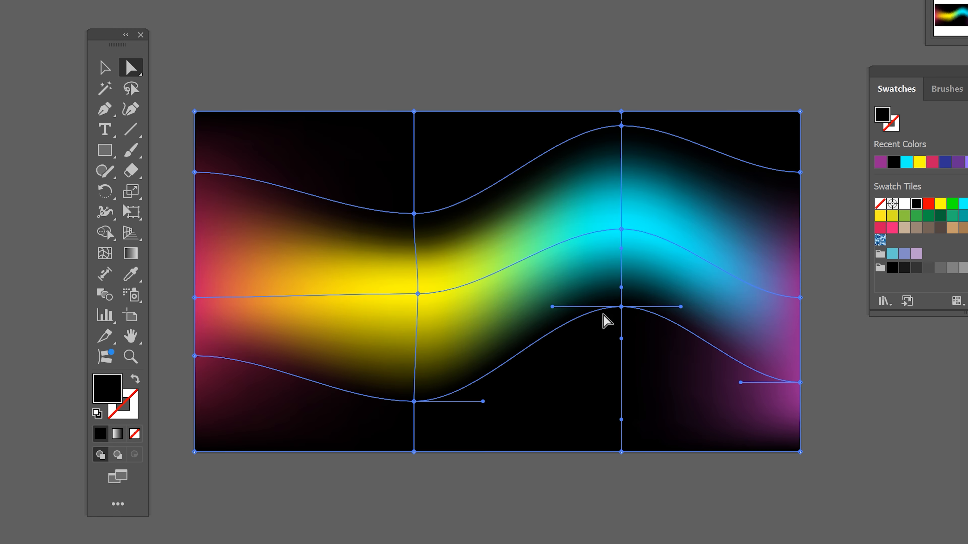
left_click(130, 274)
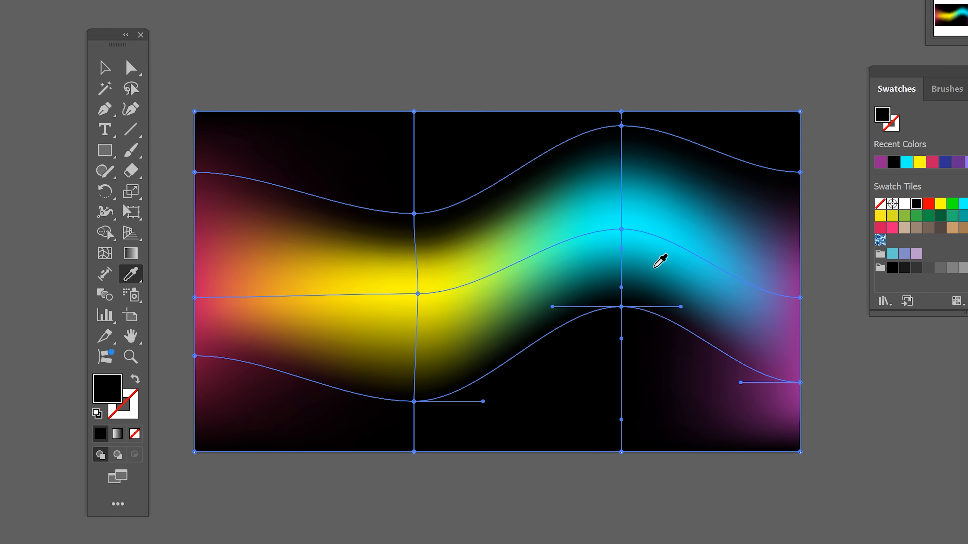
left_click(650, 285)
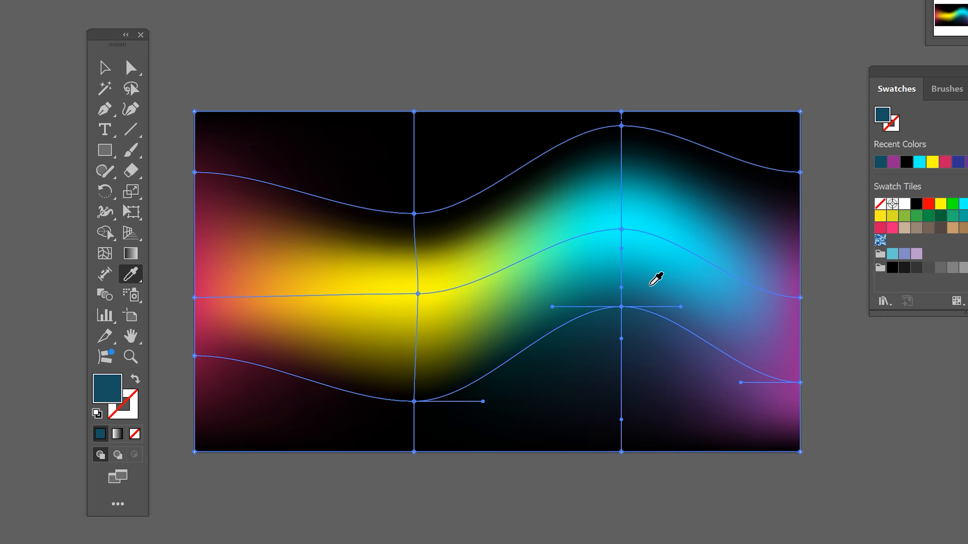
key("ctrl+z")
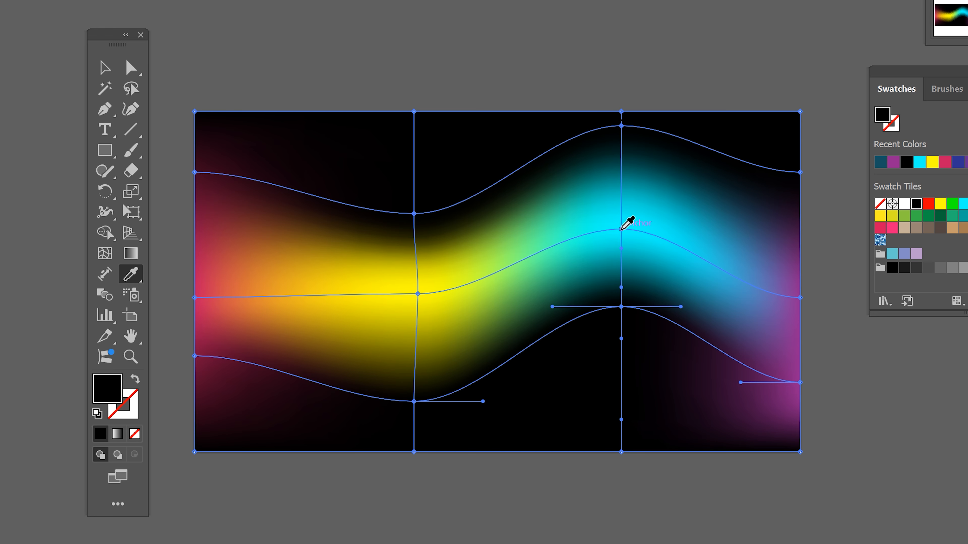
left_click(621, 230)
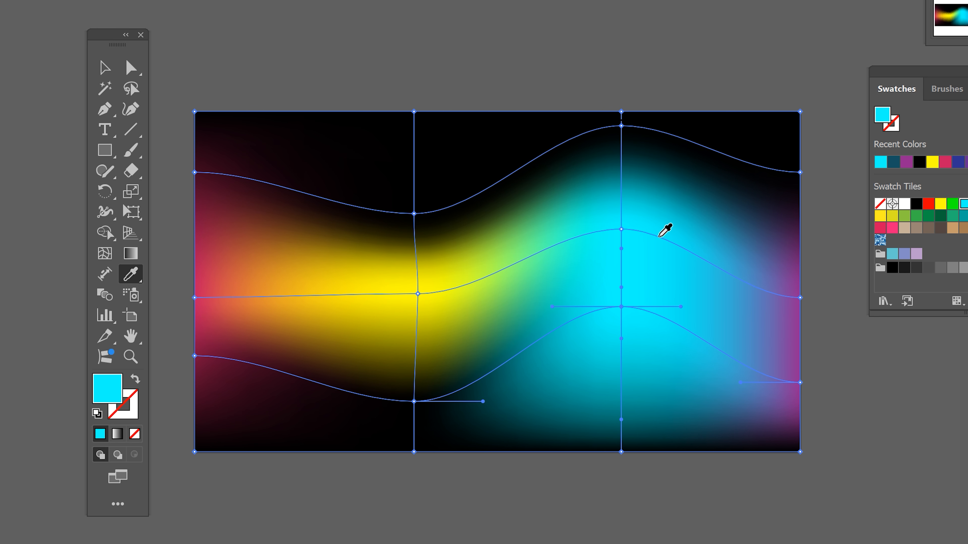
key("ctrl+z")
left_click(653, 285)
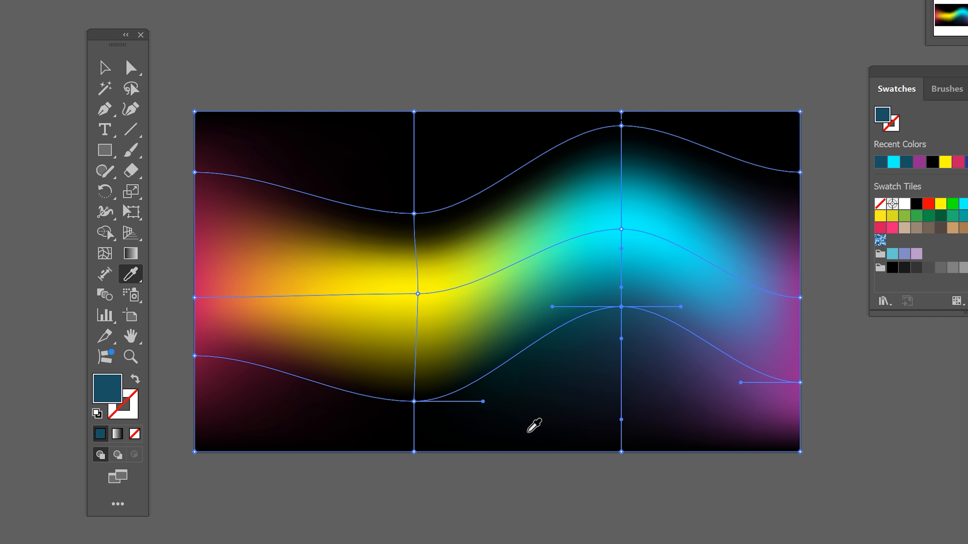
Step: Fill the upper mesh point above the yellow area with sampled dark olive and deselect the mesh
key("a")
left_click(414, 214)
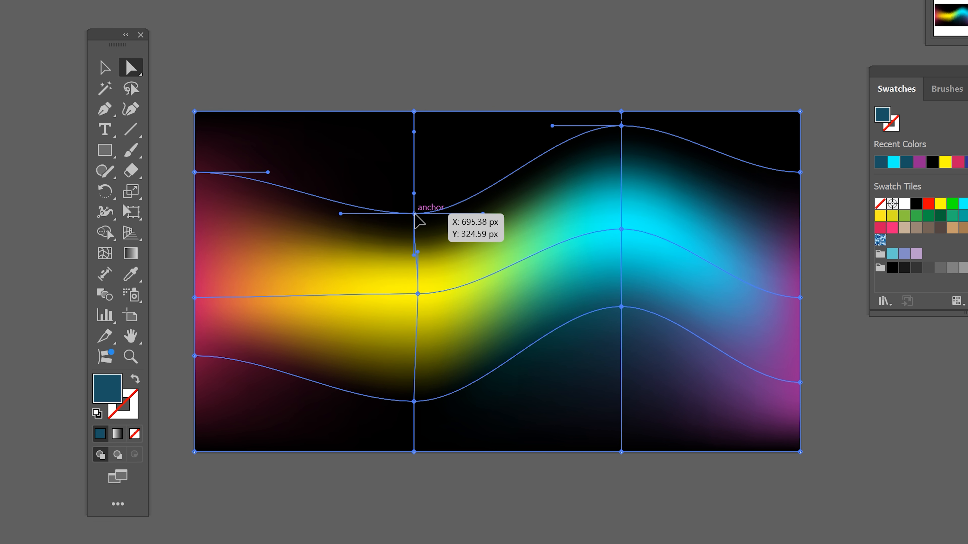
left_click(133, 277)
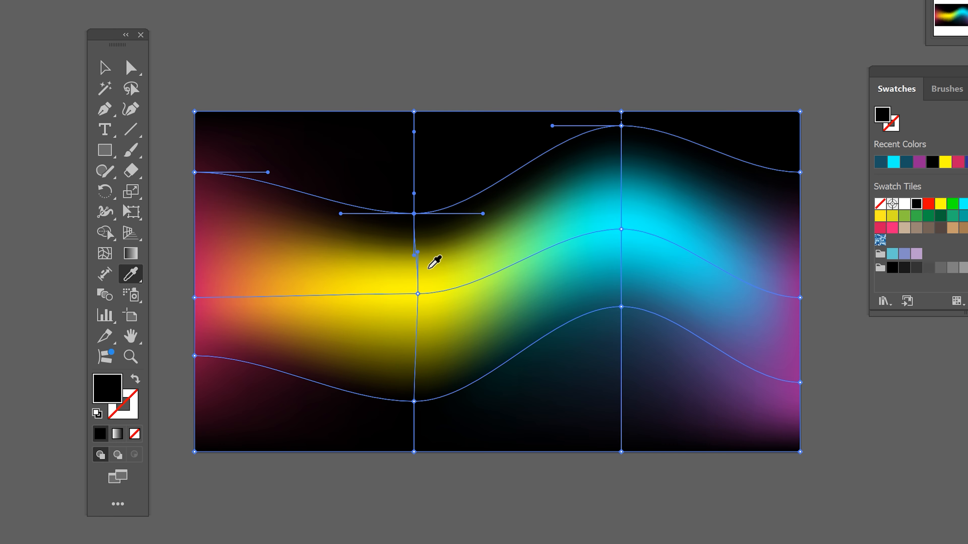
left_click(417, 245)
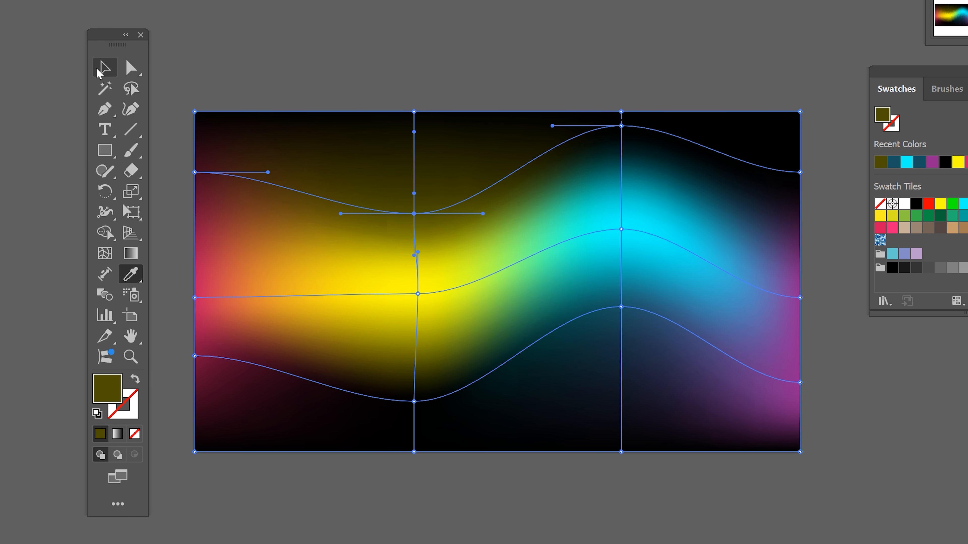
left_click(105, 68)
left_click(223, 34)
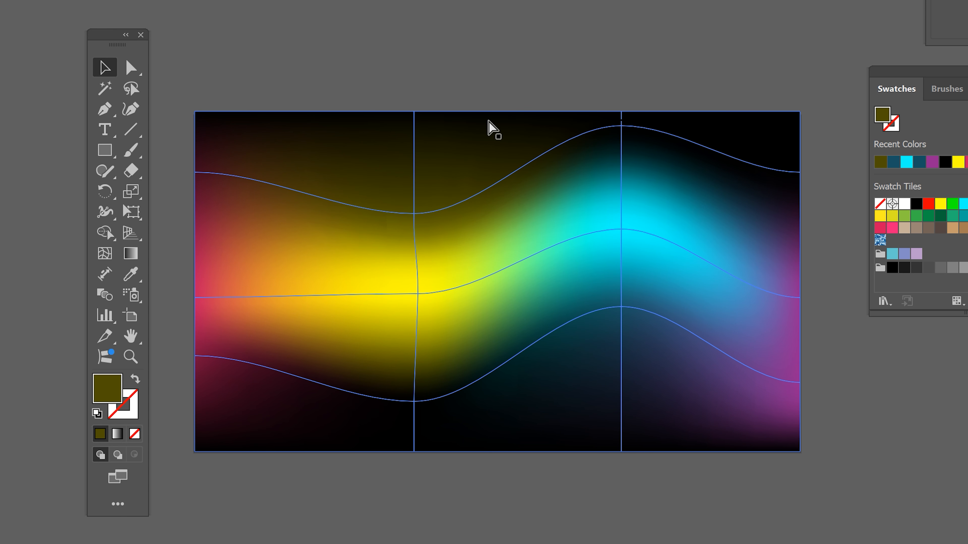
key("ctrl+minus")
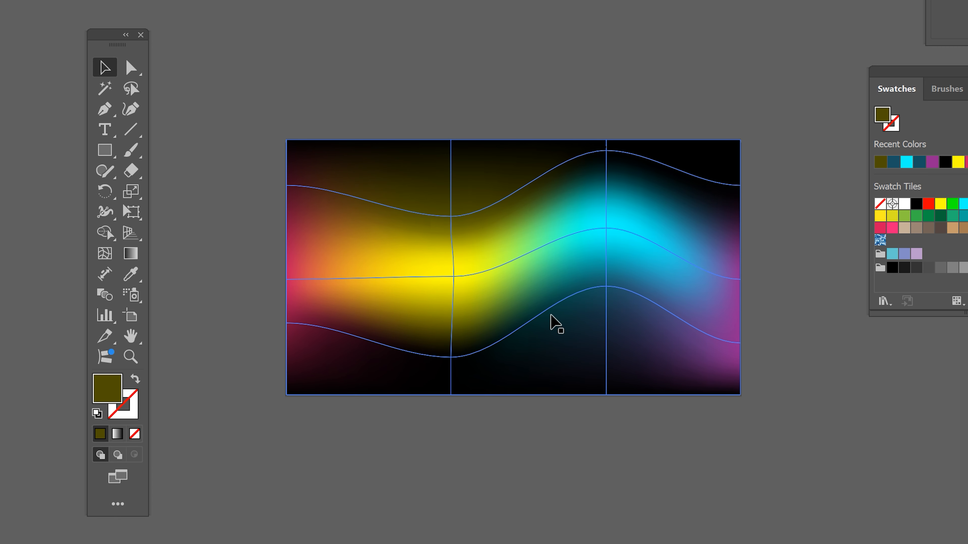
left_click(553, 324)
left_click_drag(580, 282, 570, 318)
key("ctrl+z")
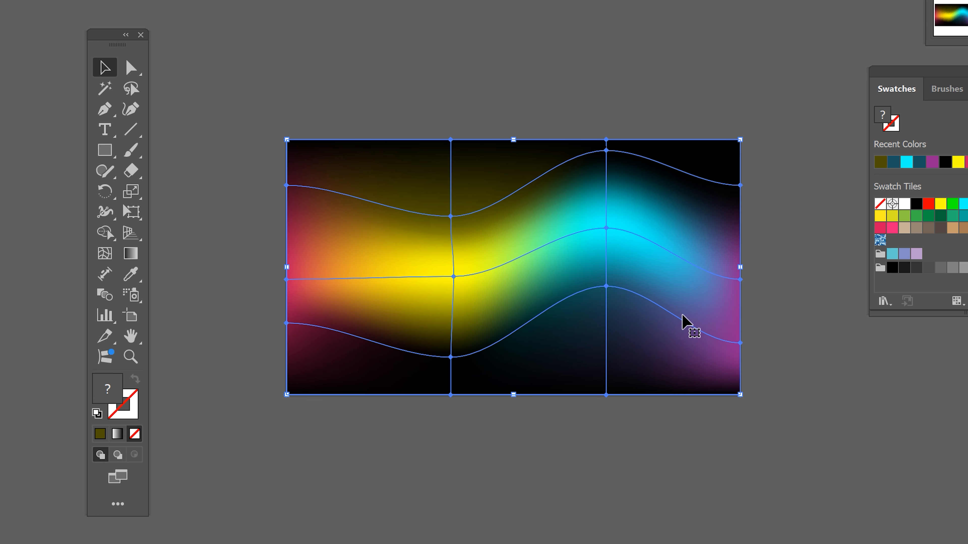
left_click(813, 457)
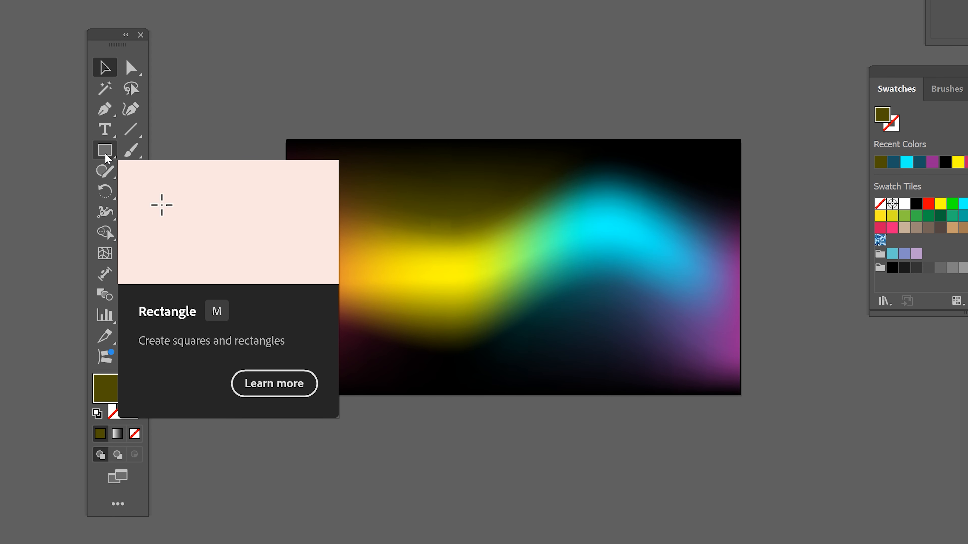
Step: Create a new layer above Layer 1 and lock Layer 1
left_click(108, 157)
key("F7")
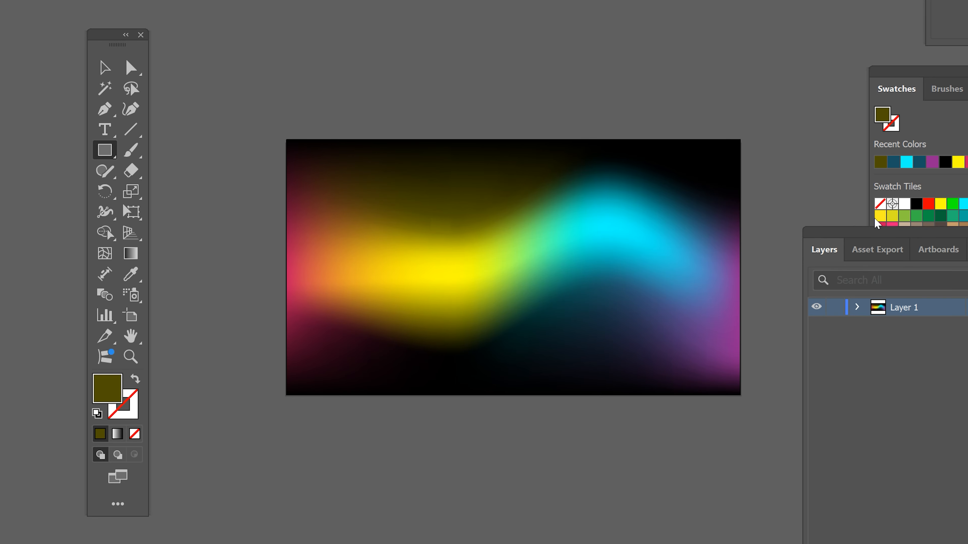
left_click_drag(545, 219, 507, 242)
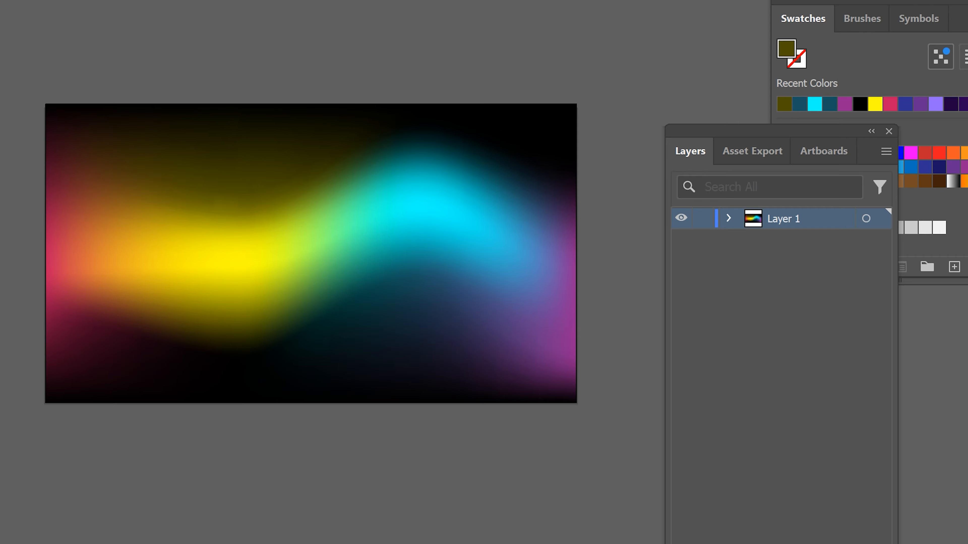
left_click_drag(857, 543, 860, 407)
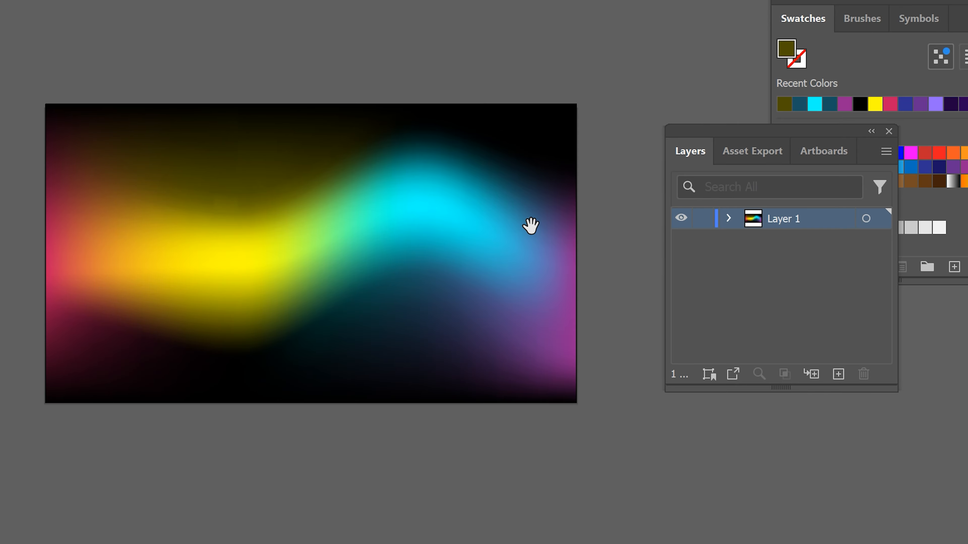
left_click_drag(531, 226, 546, 224)
left_click(838, 374)
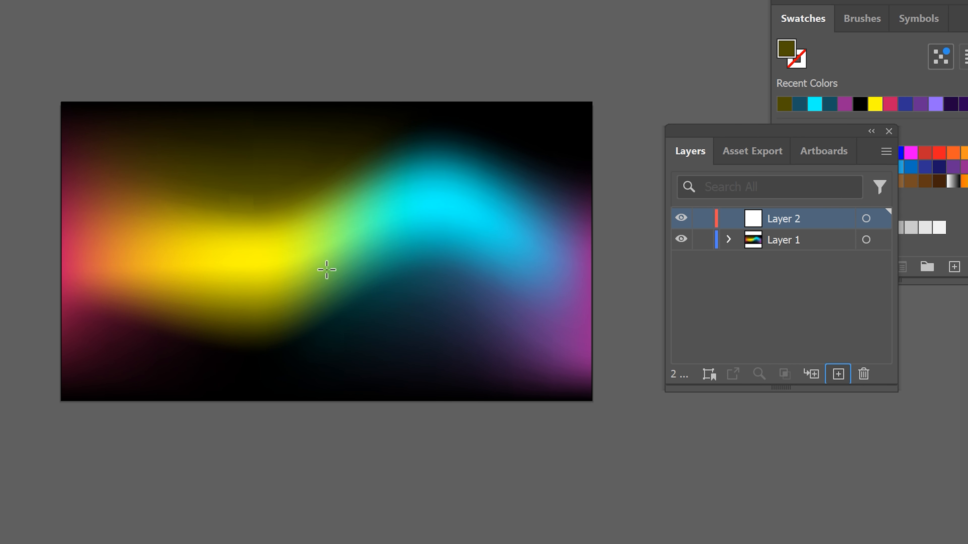
left_click_drag(279, 231, 296, 217)
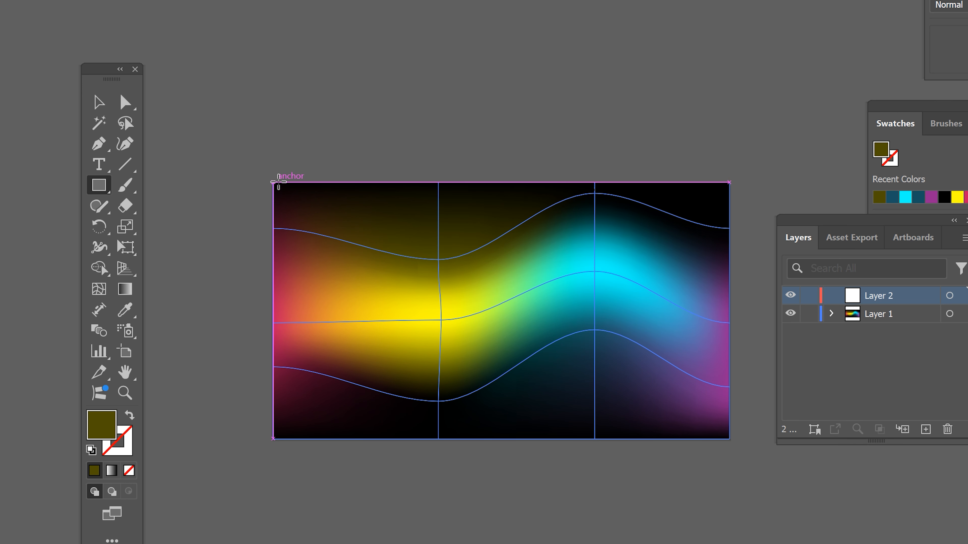
left_click(809, 314)
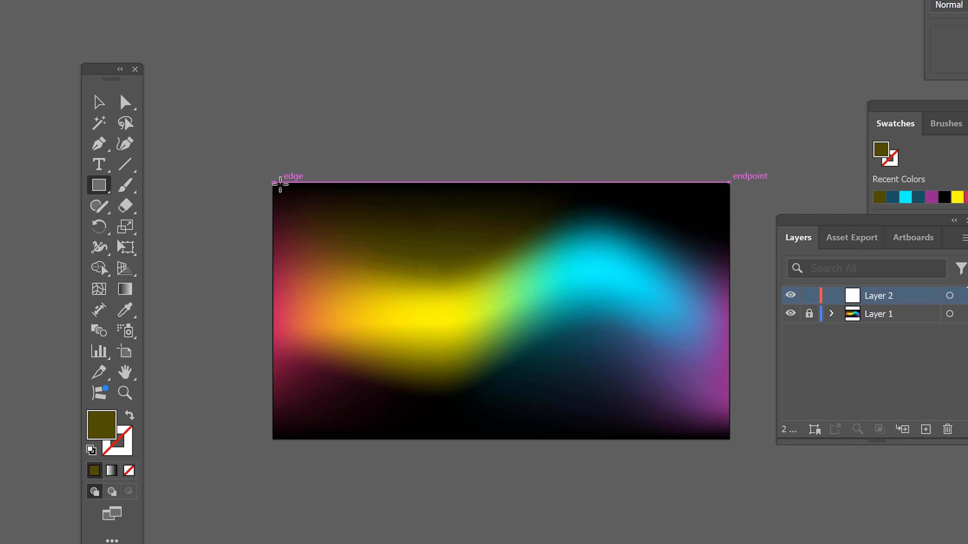
Step: Draw a narrow full-height rectangle along the artwork's left edge and fill it with the white-to-black gradient swatch
left_click_drag(273, 183, 281, 340)
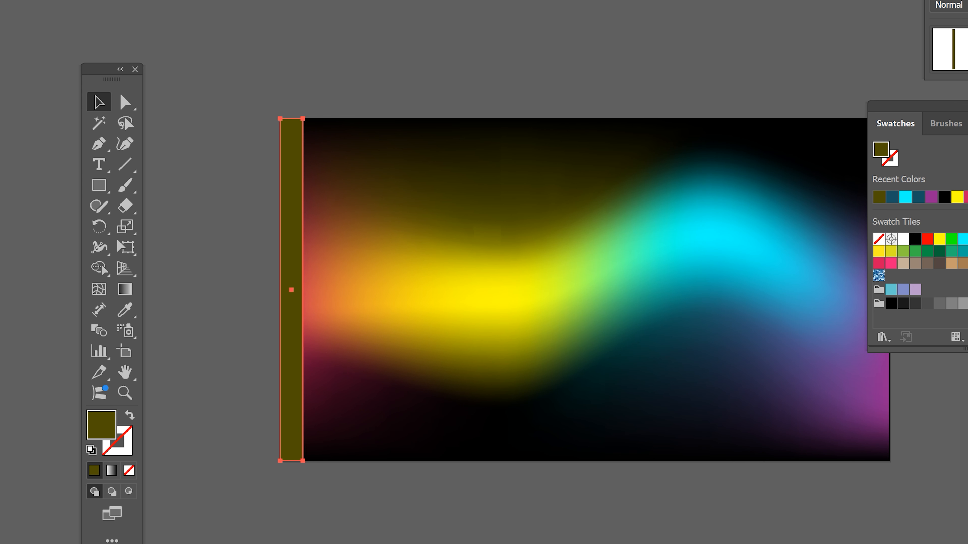
left_click_drag(956, 107, 694, 56)
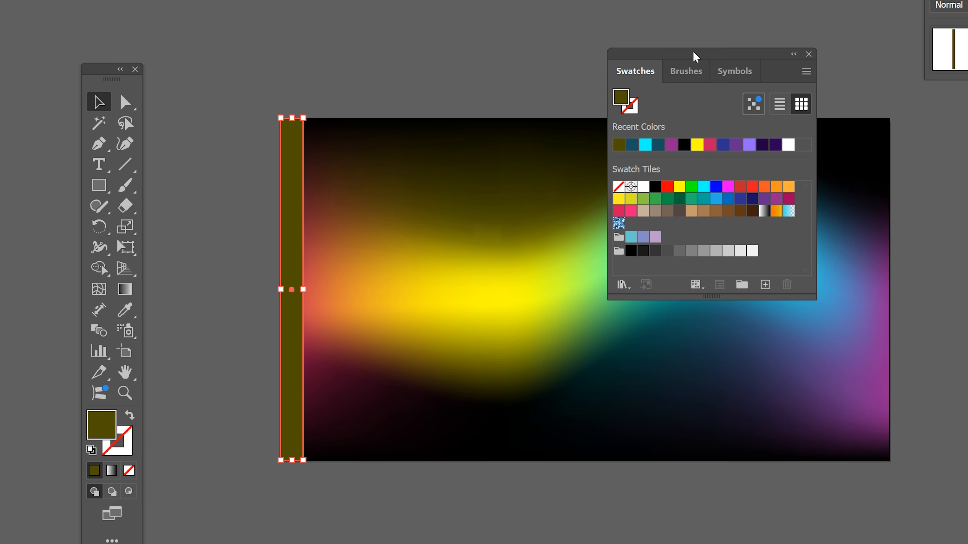
left_click(764, 210)
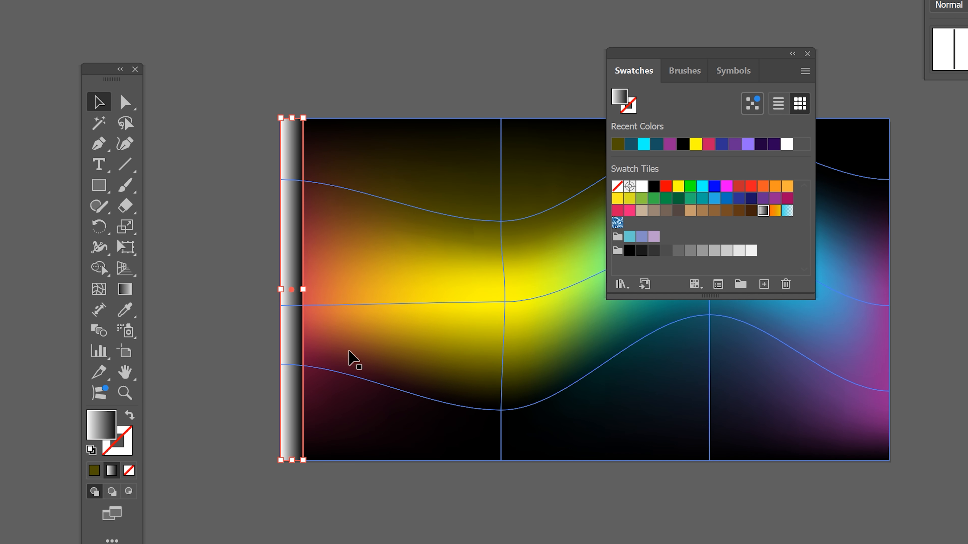
Step: Reverse the strip's gradient to run black to white, with its midpoint at about 78.6% and the black stop at the start
left_click_drag(516, 417, 505, 466)
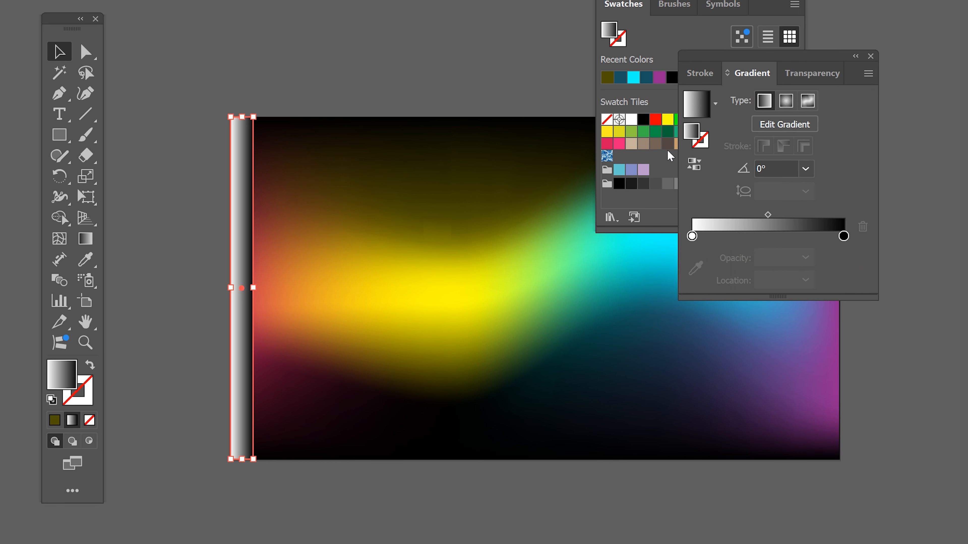
left_click_drag(772, 69, 685, 258)
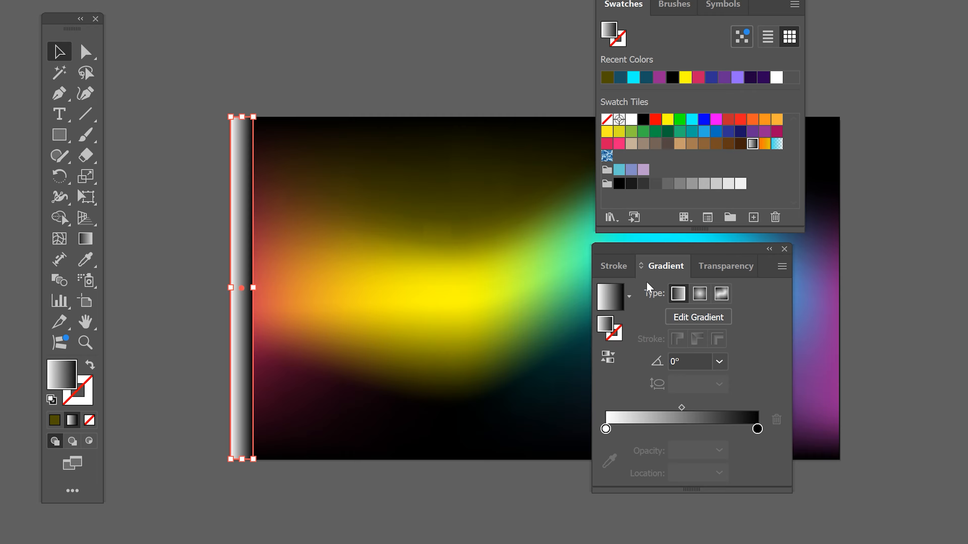
left_click(609, 360)
left_click_drag(606, 429, 617, 429)
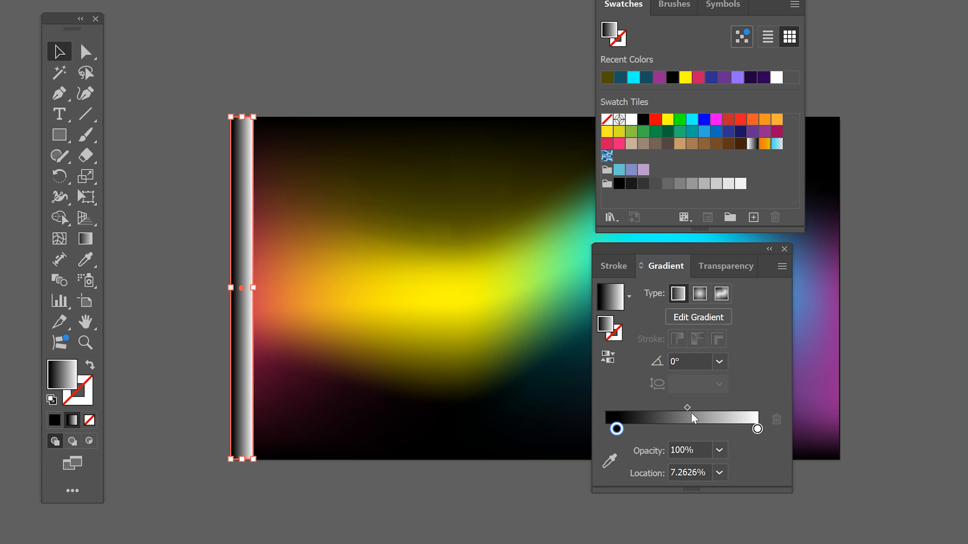
left_click_drag(688, 410, 728, 411)
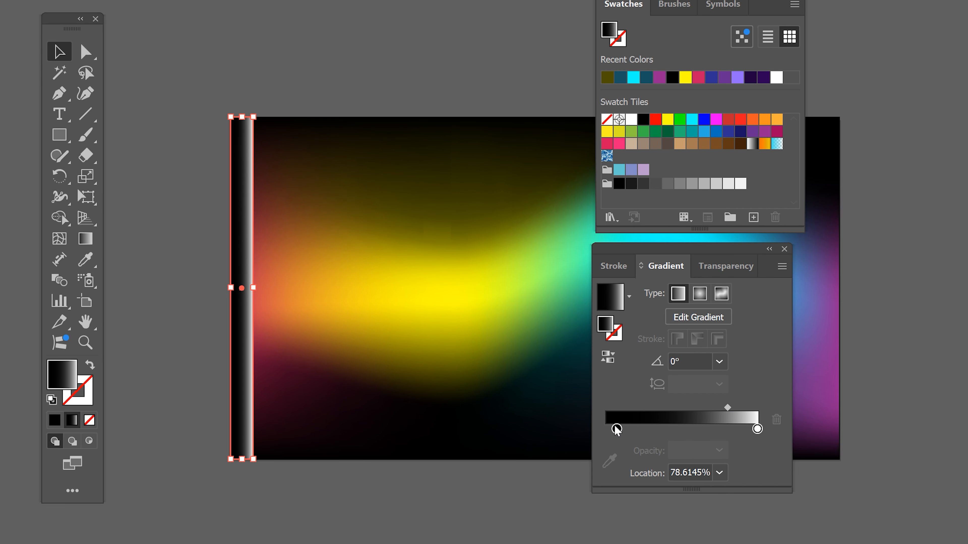
left_click_drag(617, 430, 577, 442)
left_click(725, 408)
Step: Duplicate the gradient strip and place the copy flush against the original's right side
left_click_drag(714, 252, 967, 306)
left_click_drag(770, 3, 967, 36)
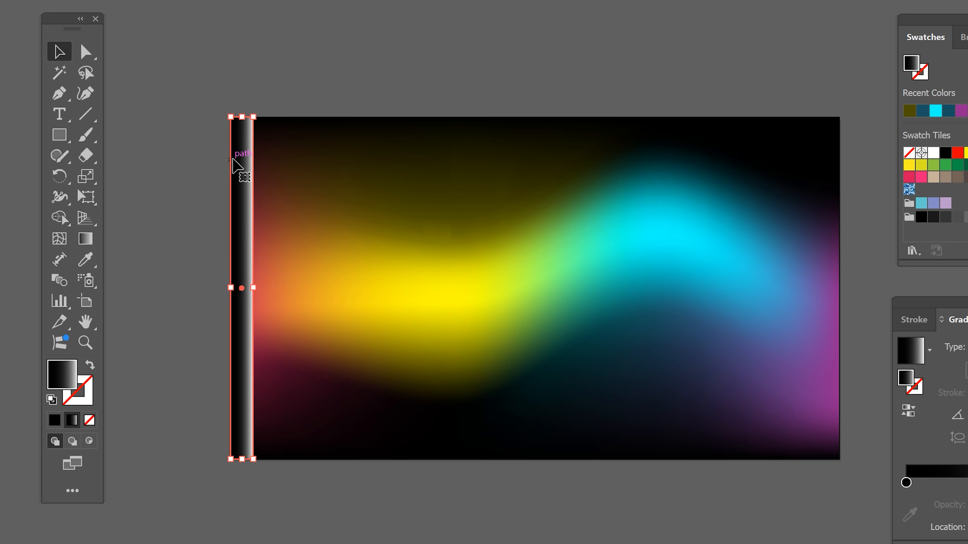
left_click_drag(241, 162, 365, 123)
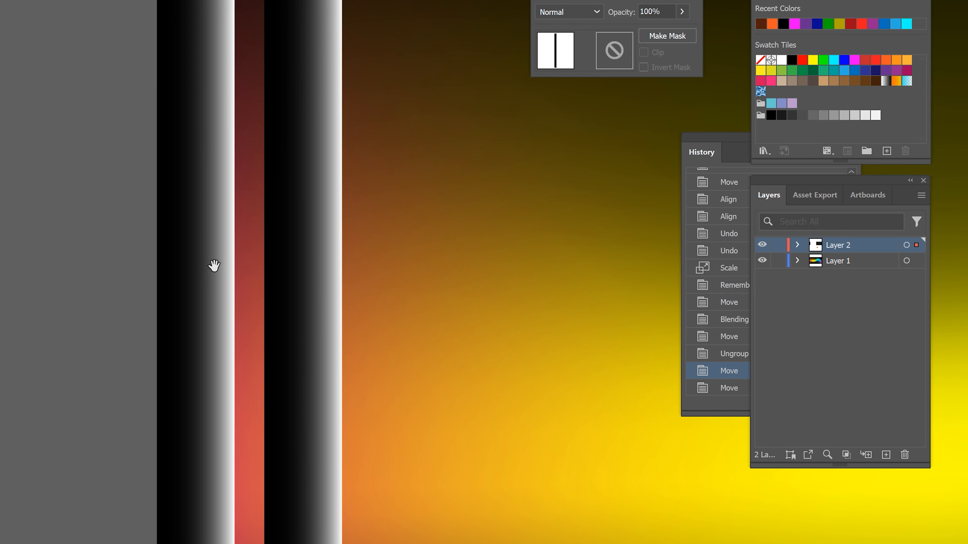
Step: Try to position the copied gradient strip against the right edge of the original strip
scroll(244, 194, "right", 3)
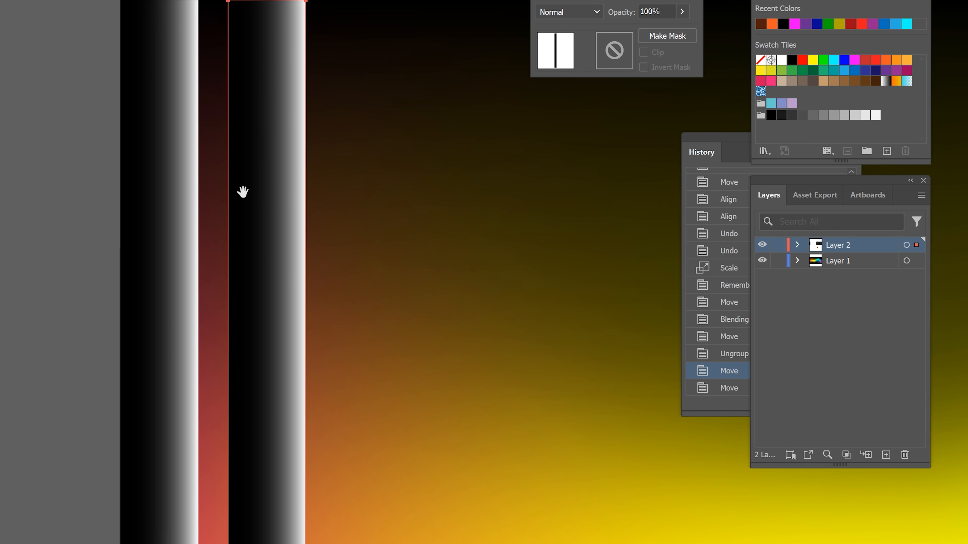
scroll(228, 175, "up", 5)
left_click_drag(211, 173, 190, 207)
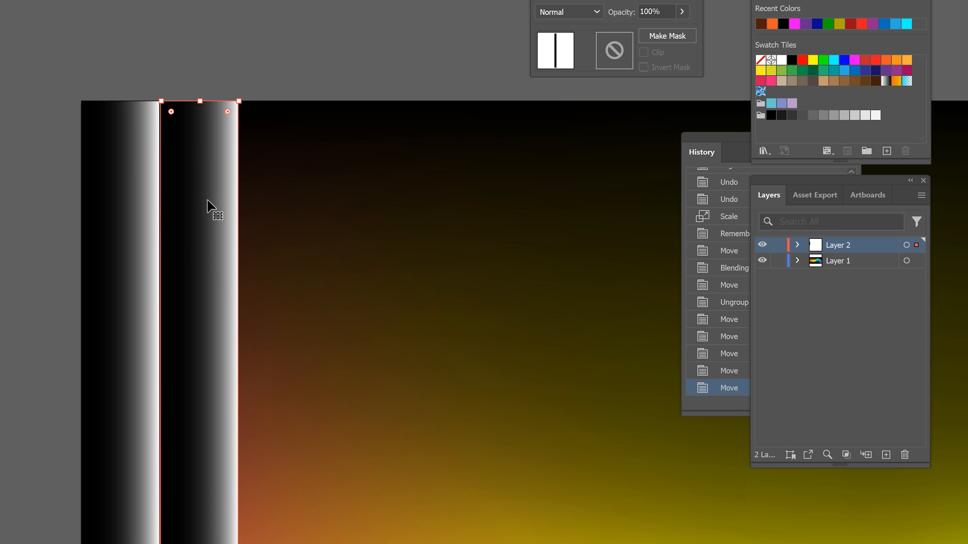
key("ctrl+y")
left_click(242, 158)
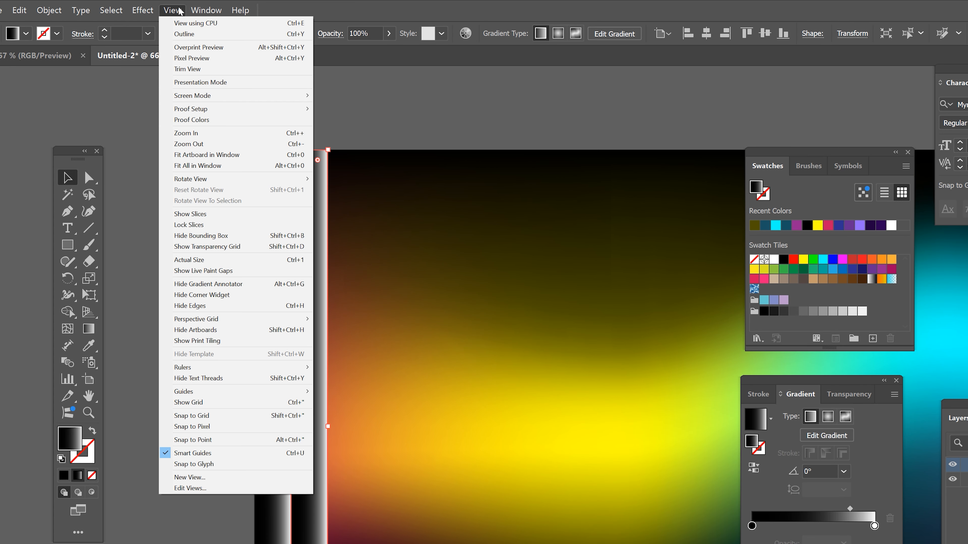
Step: Check that Smart Guides is enabled and snap the copied strip flush against the original strip's right edge
left_click(179, 8)
left_click(173, 11)
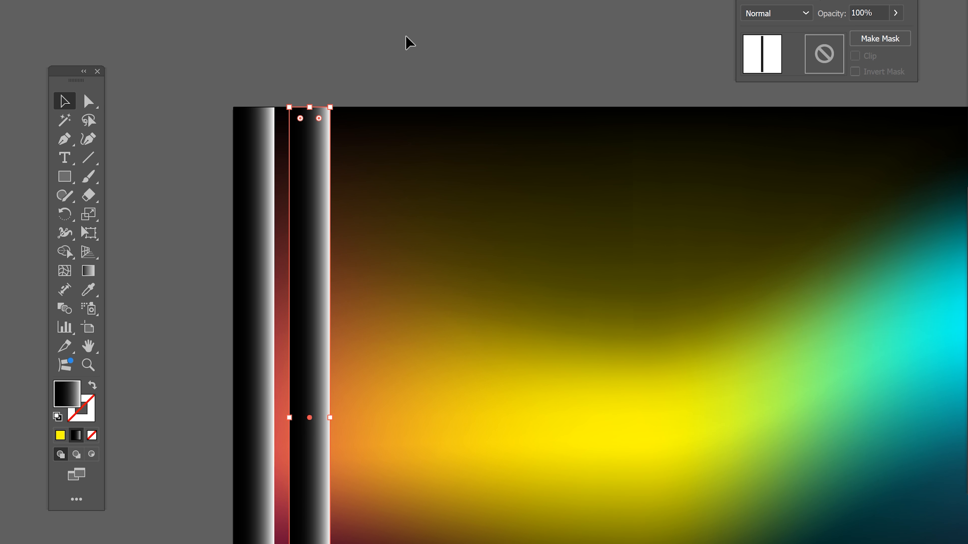
left_click(406, 37)
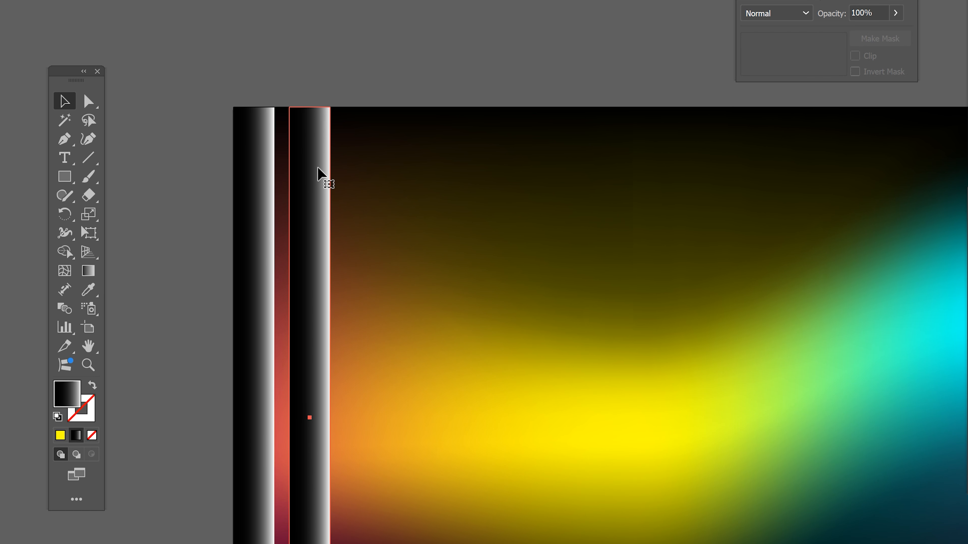
left_click(312, 158)
left_click_drag(312, 158, 293, 159)
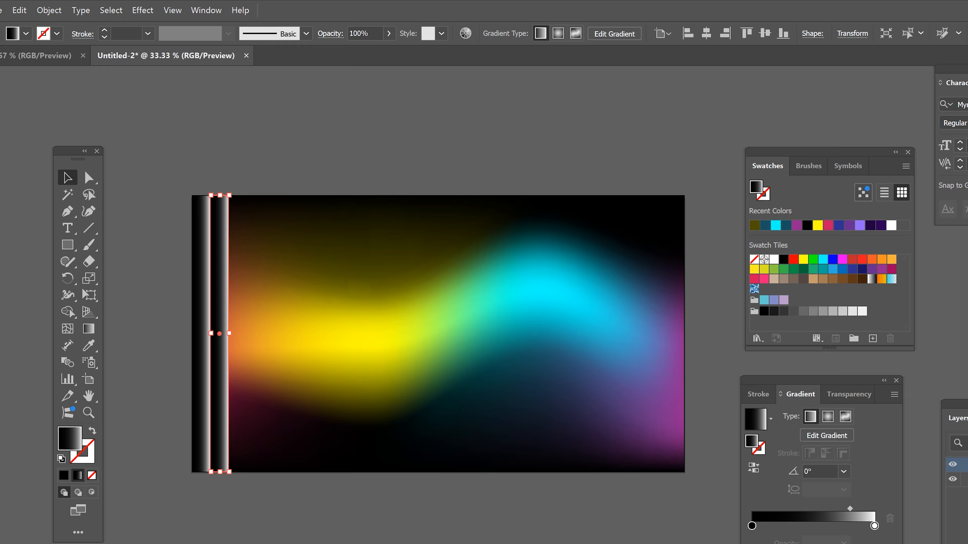
Step: Repeat the strip duplication until the black-to-white strips cover the full width of the artboard
key("ctrl+d")
key("ctrl+d")
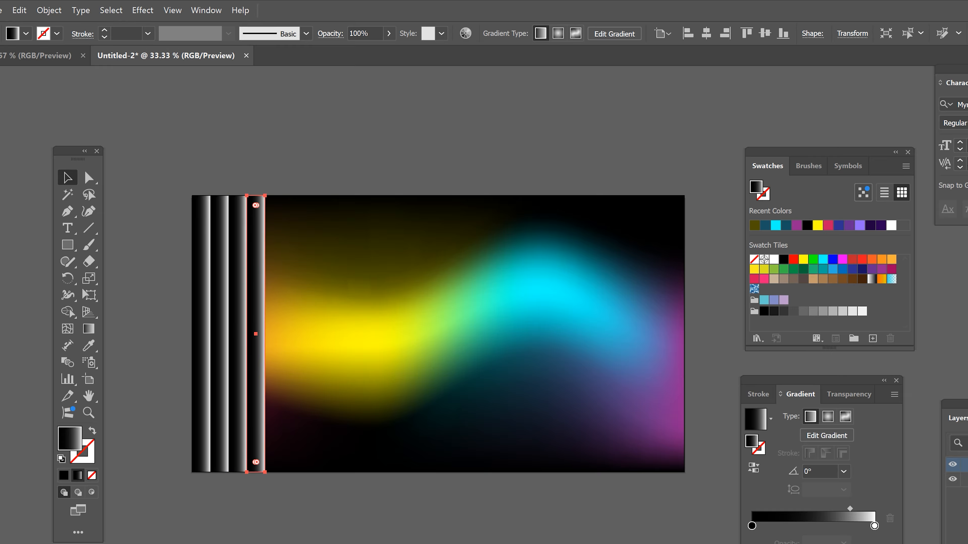
key("ctrl+d")
key("ctrl+d")
key("ctrl+d")
key("ctrl+d")
key("ctrl+d")
key("ctrl+d")
key("ctrl+d")
key("ctrl+d")
key("ctrl+d")
key("ctrl+d")
key("ctrl+d")
key("ctrl+d")
key("ctrl+d")
key("ctrl+d")
key("ctrl+d")
key("ctrl+d")
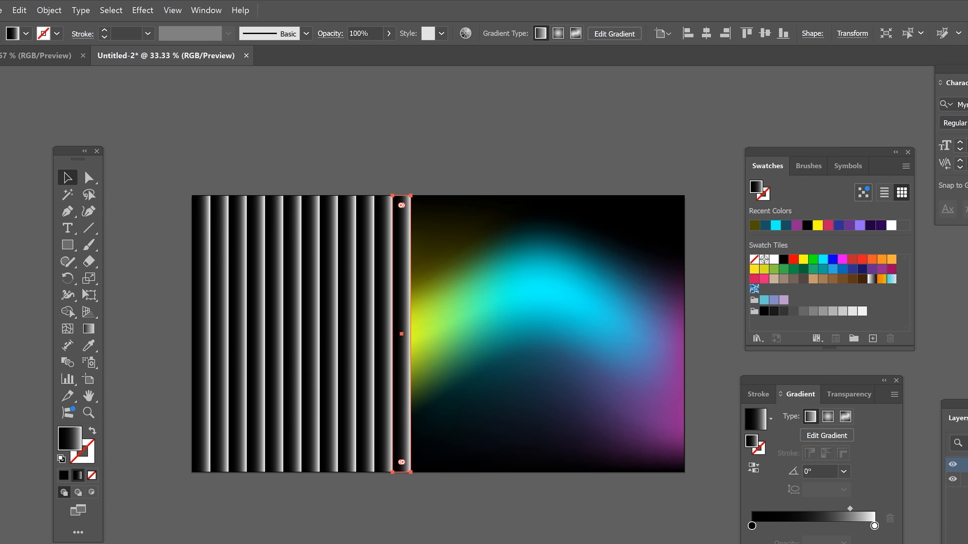
key("ctrl+d")
key("ctrl+d")
key("ctrl+d")
key("ctrl+d")
key("ctrl+d")
key("ctrl+d")
key("ctrl+d")
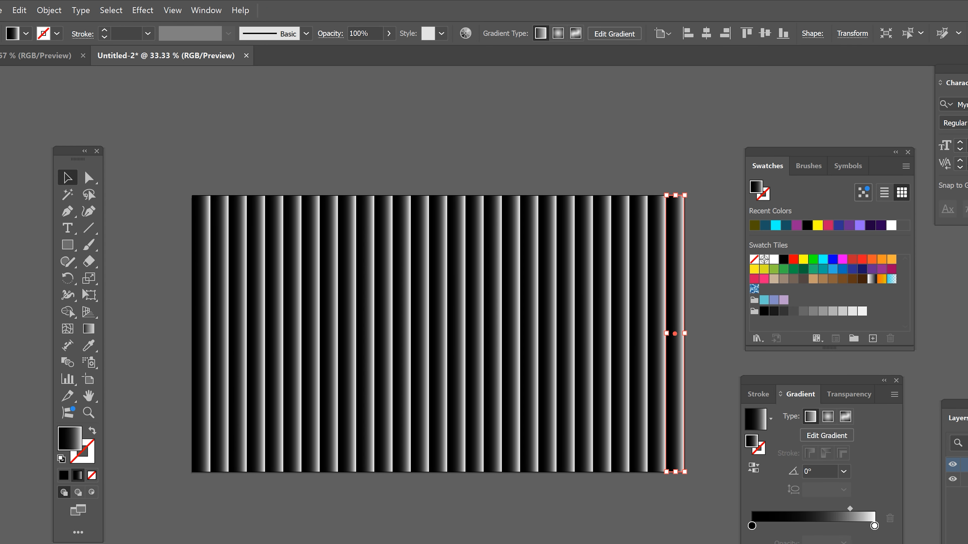
Step: Select all the gradient strips on Layer 2, undo any accidental move, and group them
left_click_drag(966, 403, 519, 433)
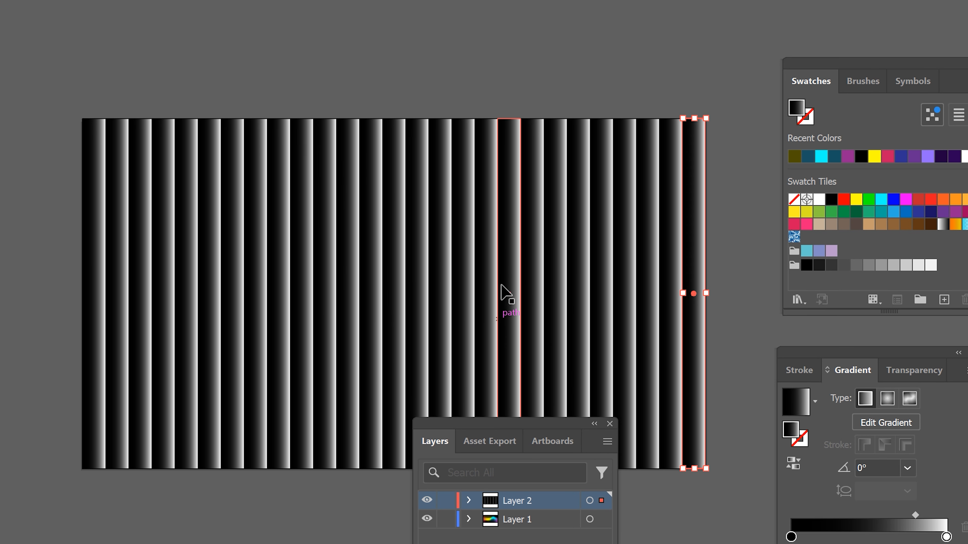
left_click_drag(598, 321, 585, 301)
left_click_drag(580, 253, 574, 247)
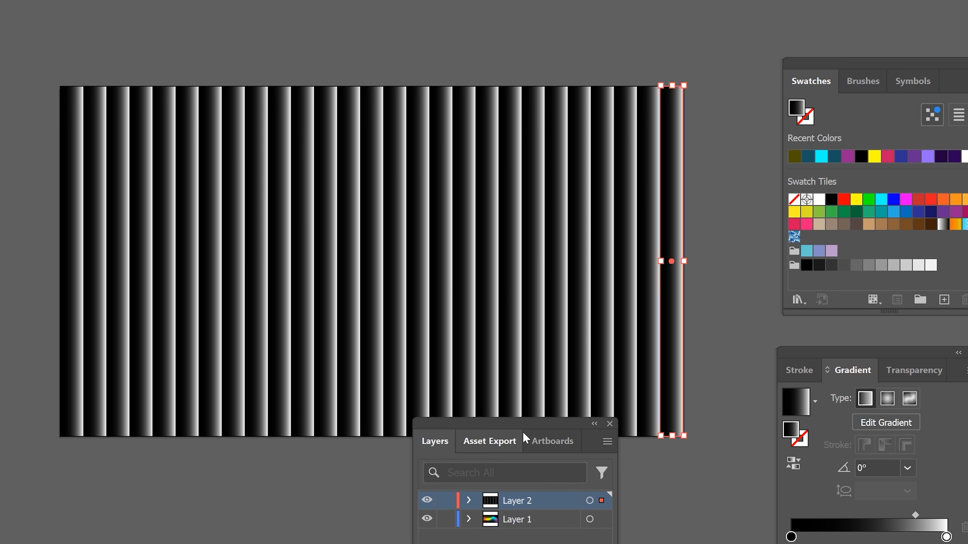
left_click_drag(529, 429, 414, 137)
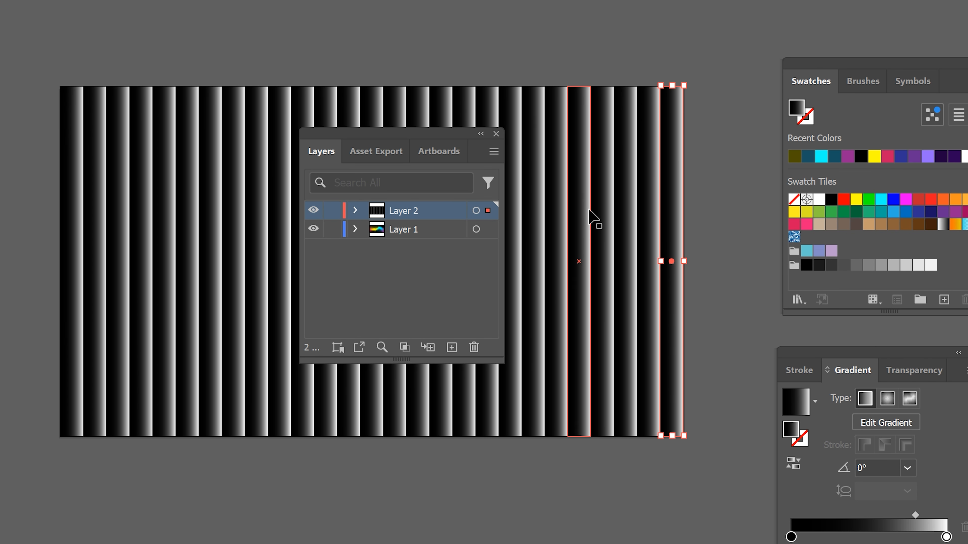
left_click(489, 211)
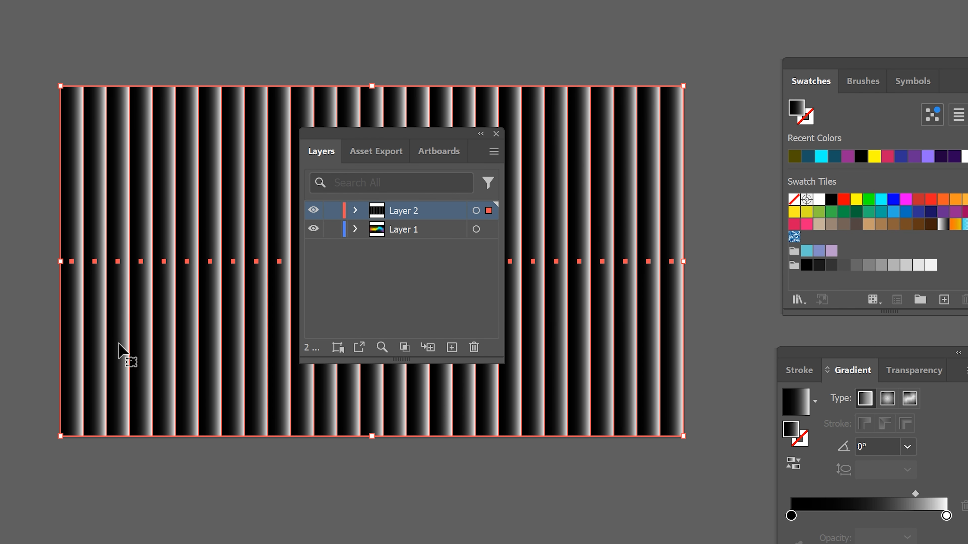
left_click_drag(611, 200, 589, 361)
key("ctrl+z")
right_click(595, 200)
left_click(632, 279)
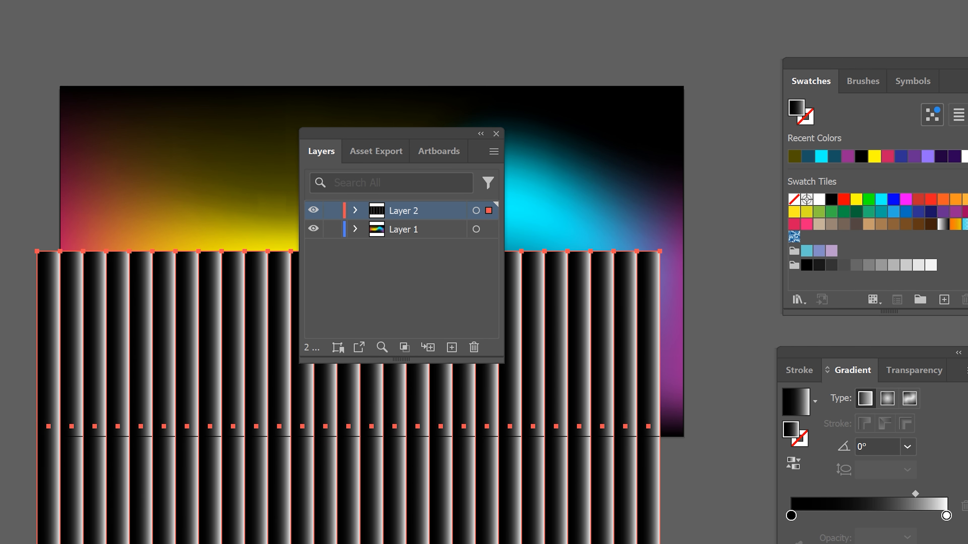
key("ctrl+z")
right_click(595, 201)
left_click(655, 331)
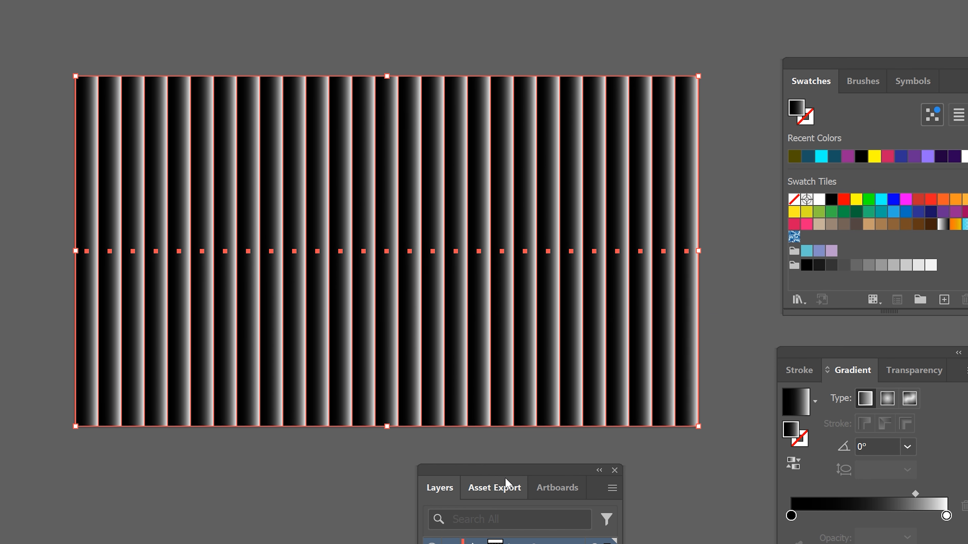
Step: Set the strip group's blending mode to Color Dodge and deselect it
left_click(910, 370)
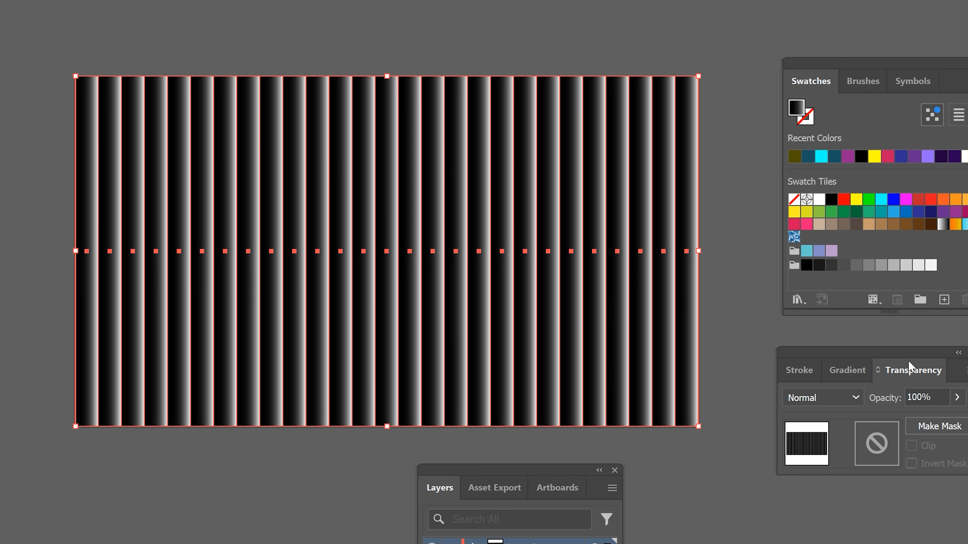
mouse_move(908, 362)
left_mouse_down()
mouse_move(692, 342)
mouse_move(707, 120)
mouse_move(749, 4)
mouse_move(792, 0)
left_mouse_up()
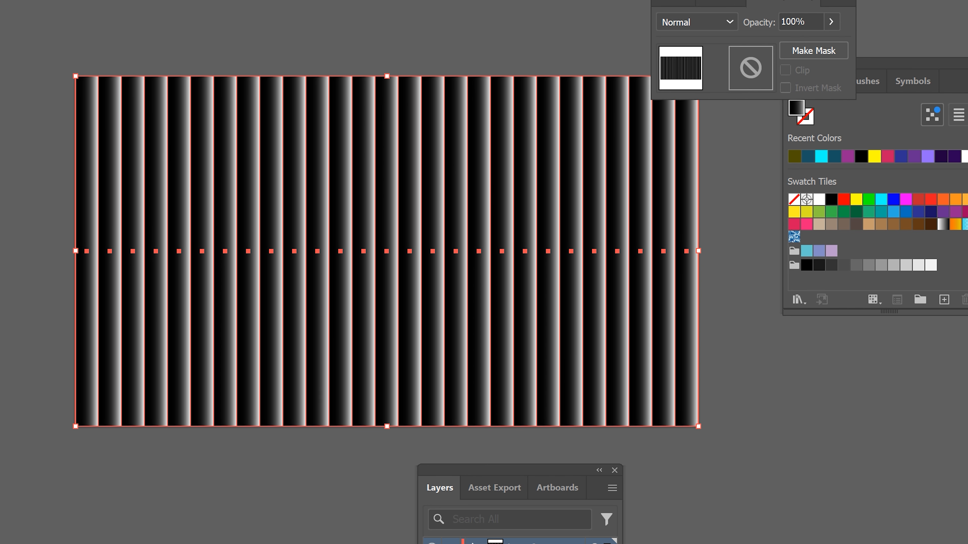
left_click_drag(888, 63, 967, 358)
left_click_drag(772, 32, 849, 86)
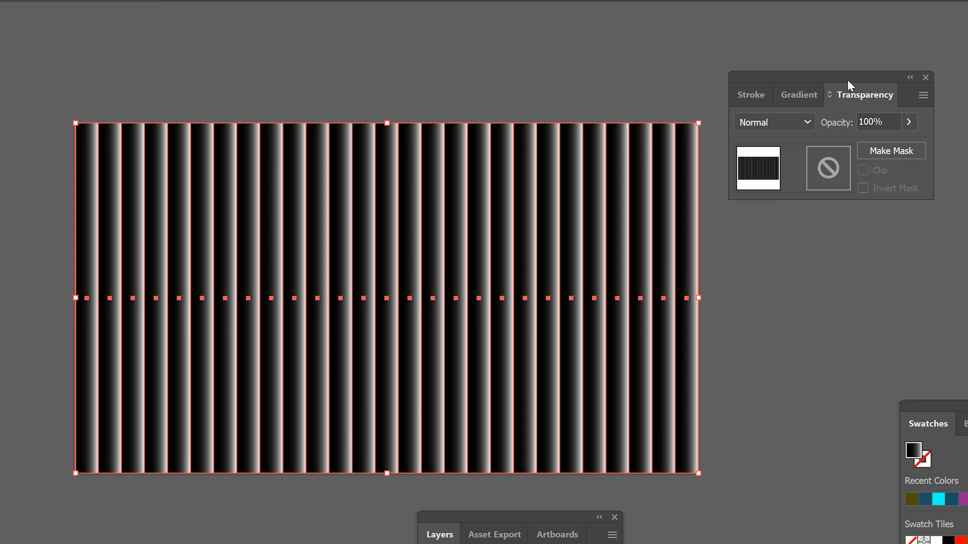
left_click(807, 122)
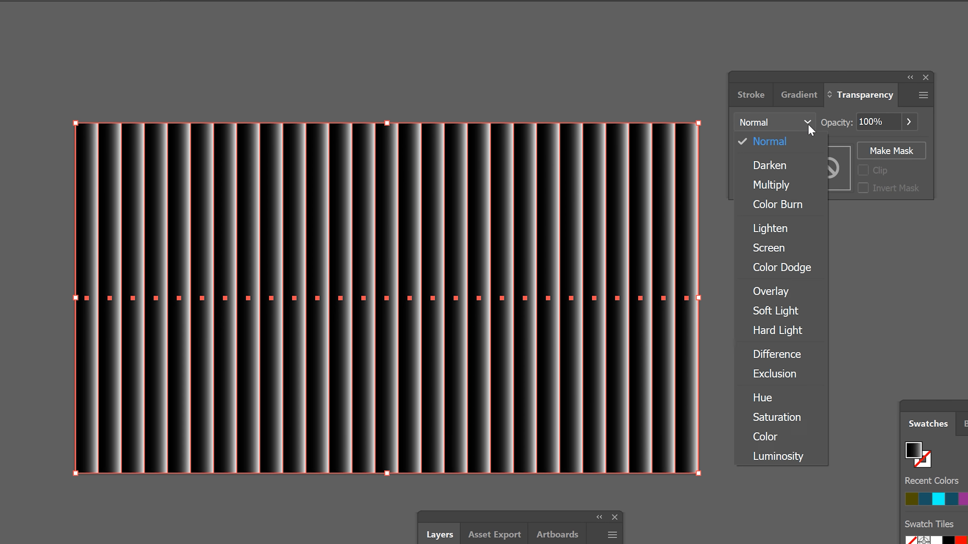
left_click(812, 269)
key("ctrl+shift+a")
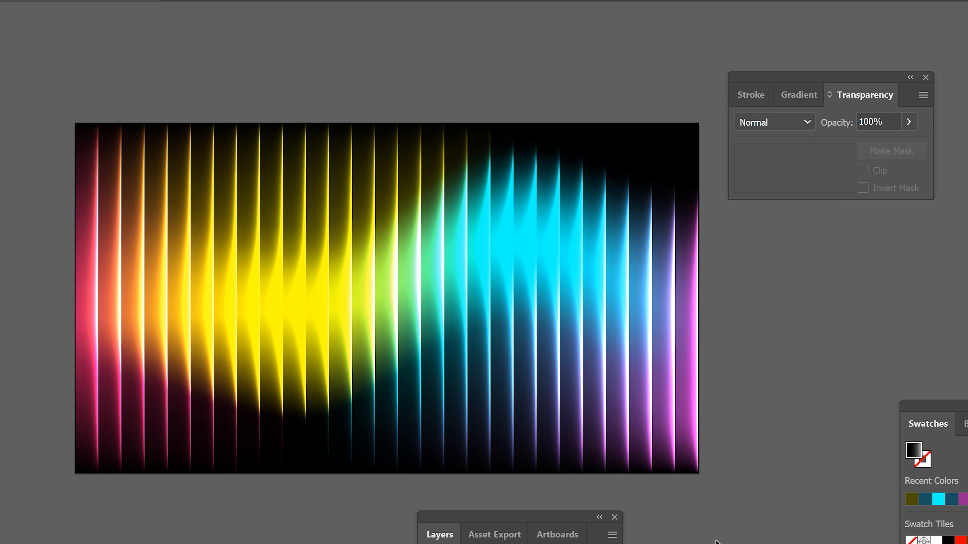
Step: Try the Overlay blending mode on the strip group
key("ctrl+a")
left_click(805, 125)
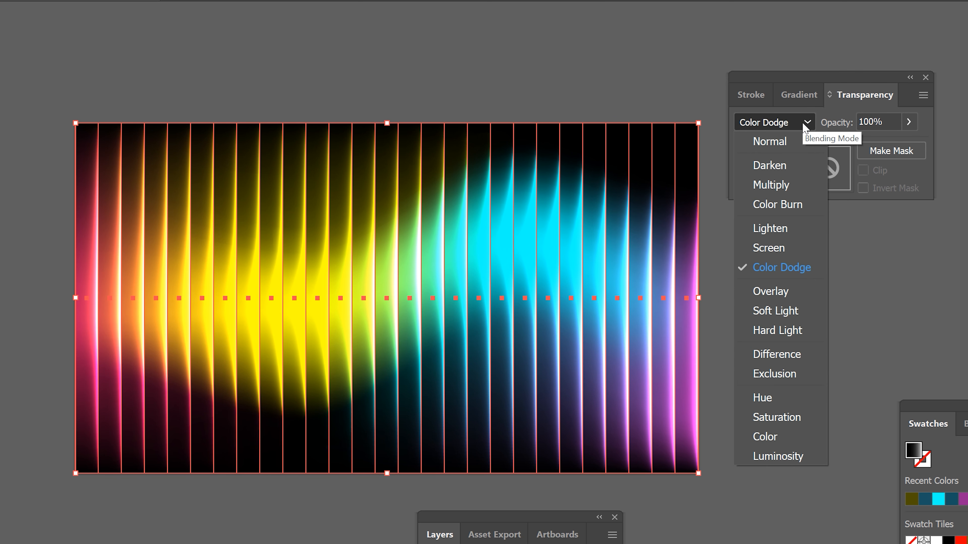
left_click(794, 292)
key("ctrl+shift+a")
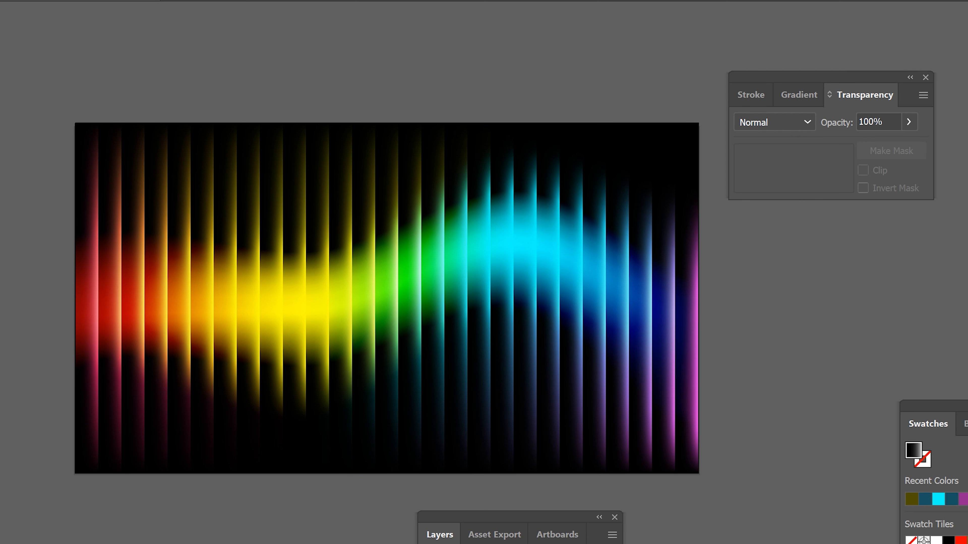
Step: Try the Soft Light and Multiply blending modes on the strip group, undoing the Multiply change
key("ctrl+a")
left_click(805, 122)
left_click(766, 307)
left_click(790, 123)
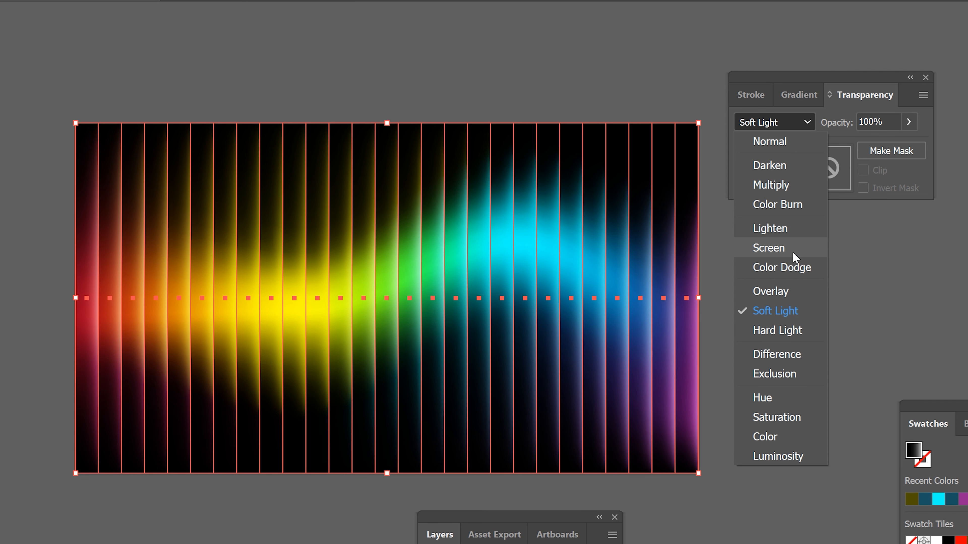
left_click(771, 184)
key("ctrl+shift+a")
key("ctrl+z")
key("ctrl+z")
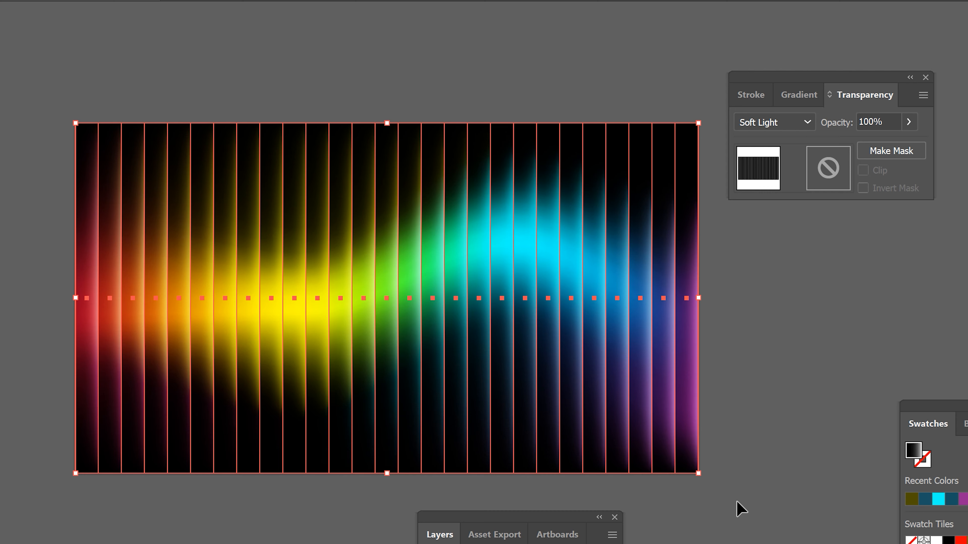
Step: Try the Hard Light blending mode on the strip group, deselect it and choose Multiply
left_click(806, 122)
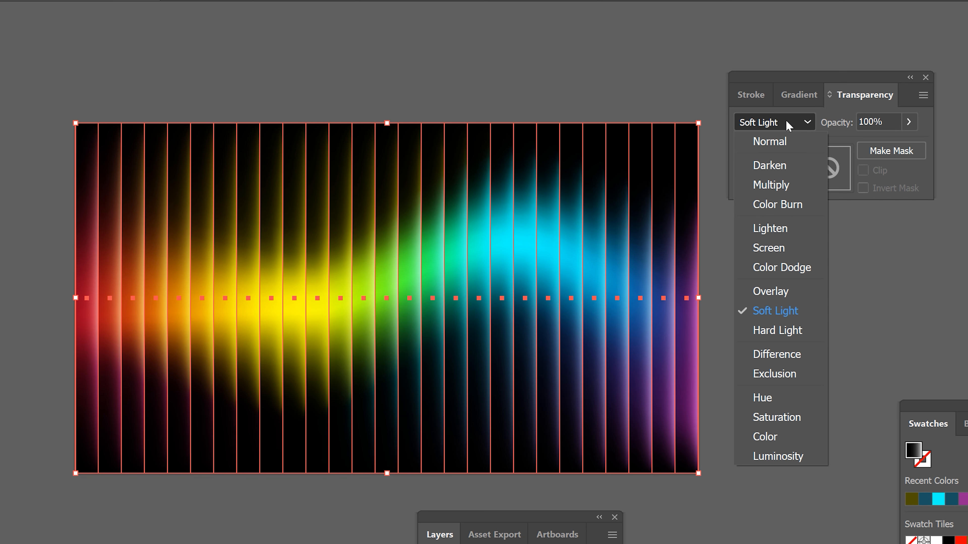
left_click(795, 330)
key("ctrl+shift+a")
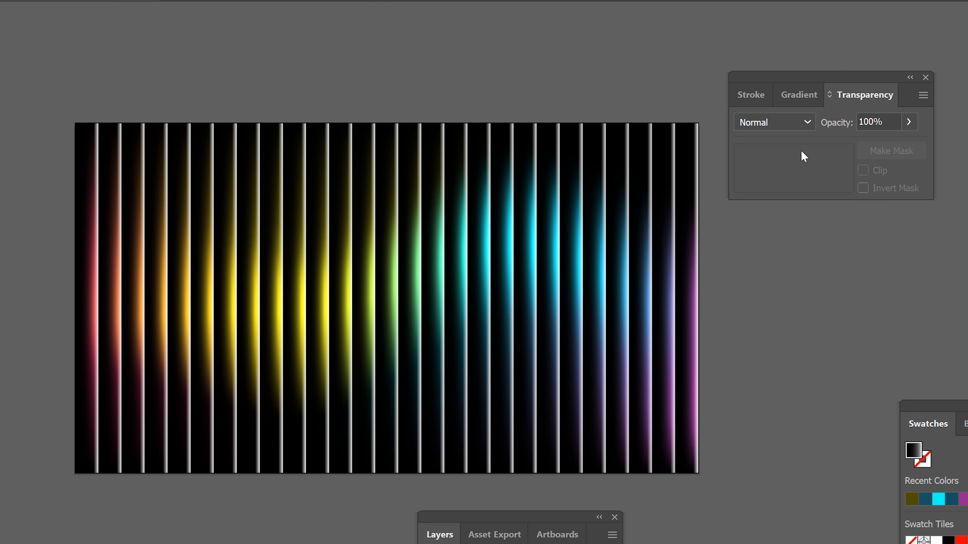
left_click(801, 122)
left_click(790, 184)
Step: Select the strip group again and set its blending mode to Color Dodge
left_click(573, 306)
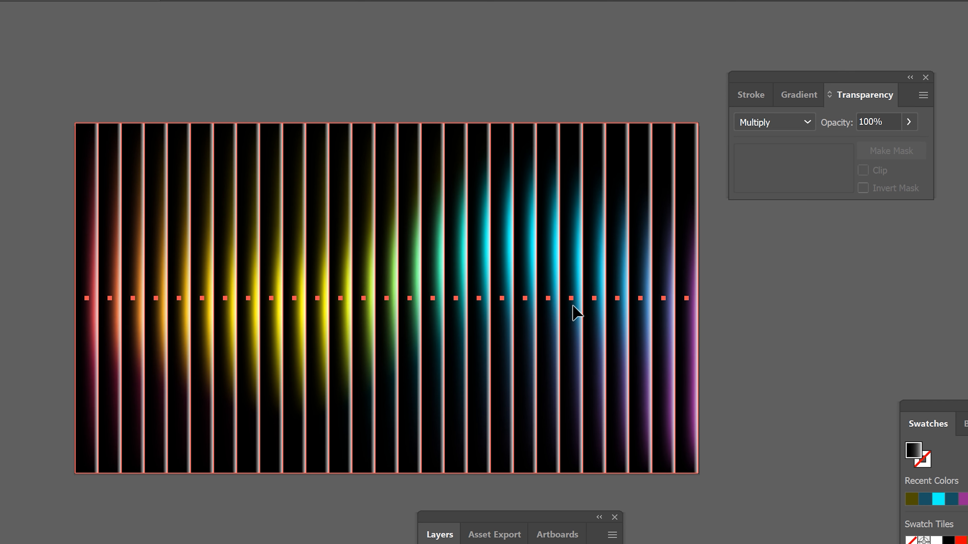
left_click(805, 122)
left_click(771, 264)
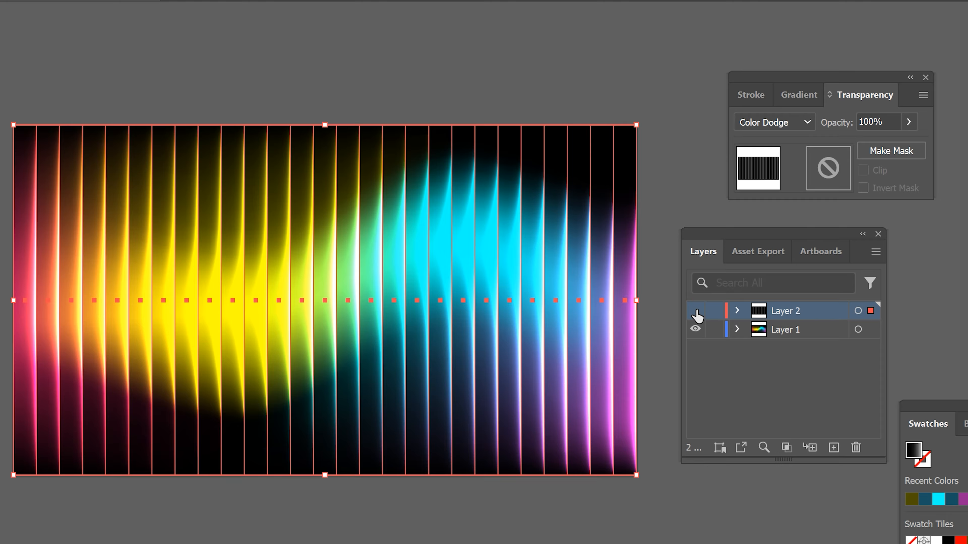
Step: Hide Layer 2 and directly select the yellow central mesh point of the gradient mesh on Layer 1
left_click(696, 311)
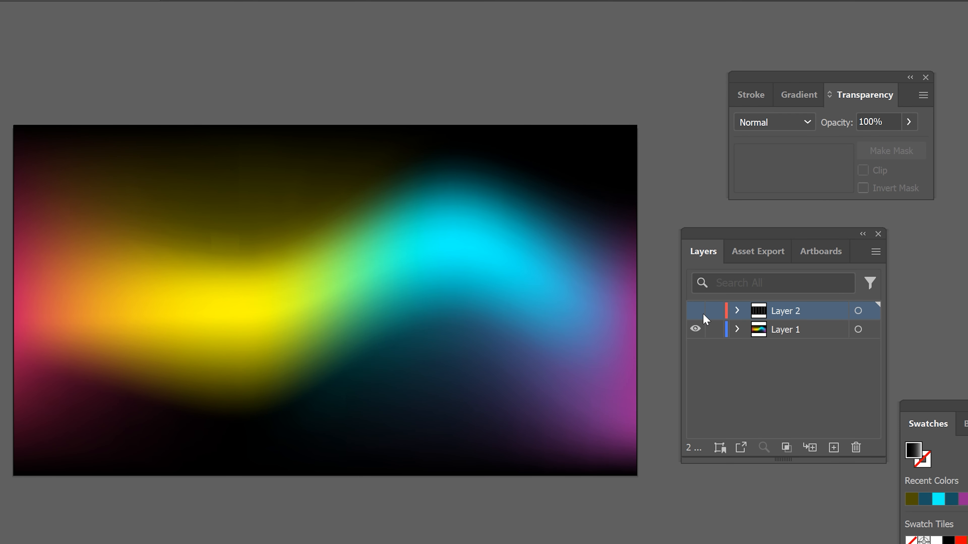
left_click(774, 329)
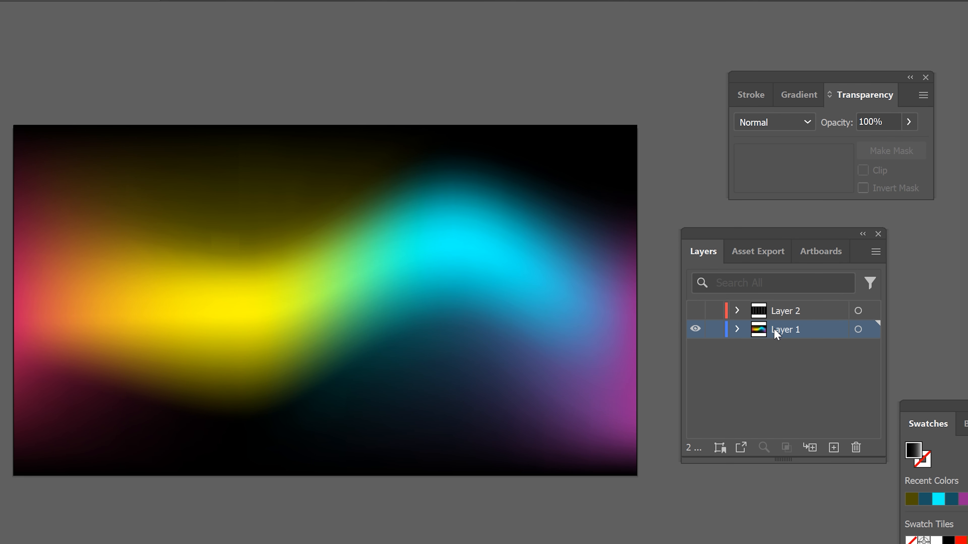
left_click(871, 329)
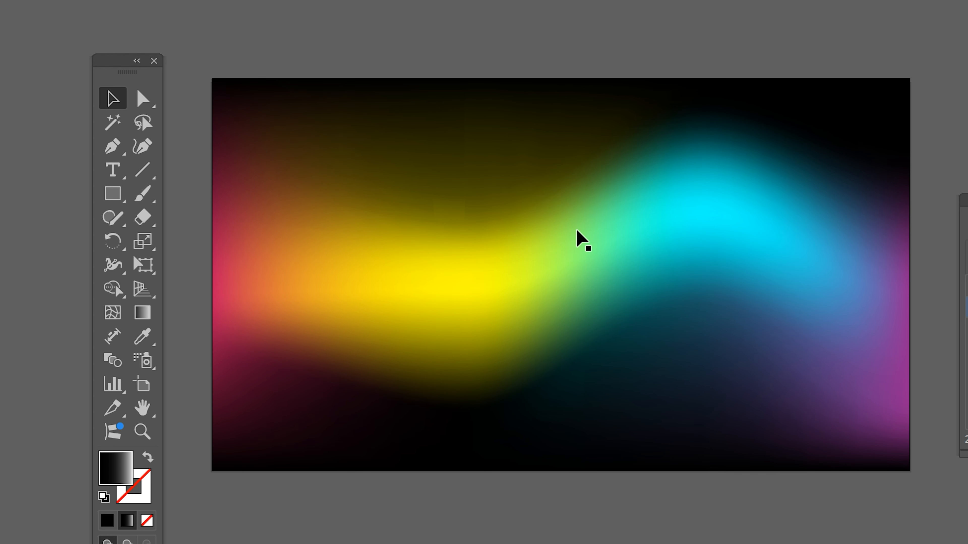
left_click(480, 313)
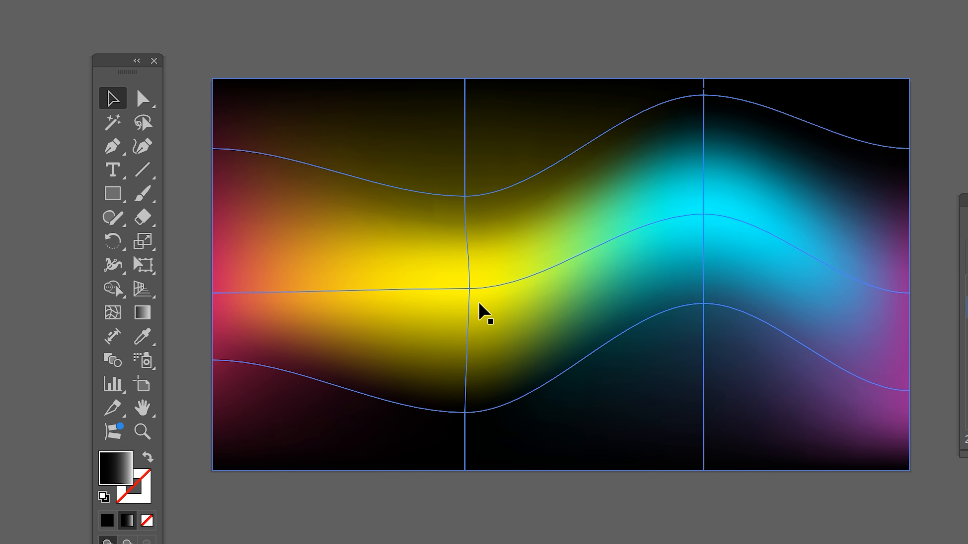
key("a")
left_click(469, 288)
left_click(469, 291)
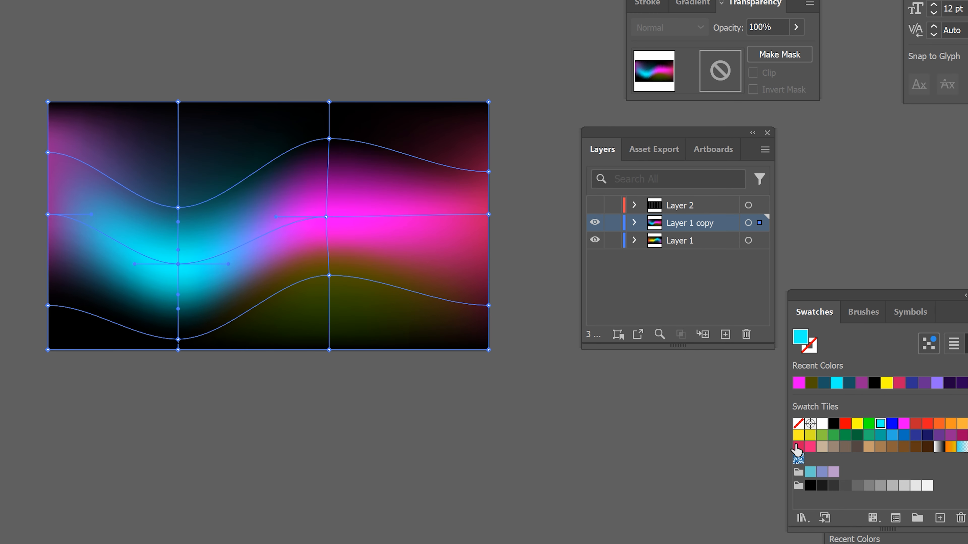
Step: Recolor the cyan mesh point on Layer 1 copy yellow and move the magenta point and neighbouring mesh points upward
left_click(810, 436)
left_click(327, 217)
left_click_drag(327, 217, 329, 173)
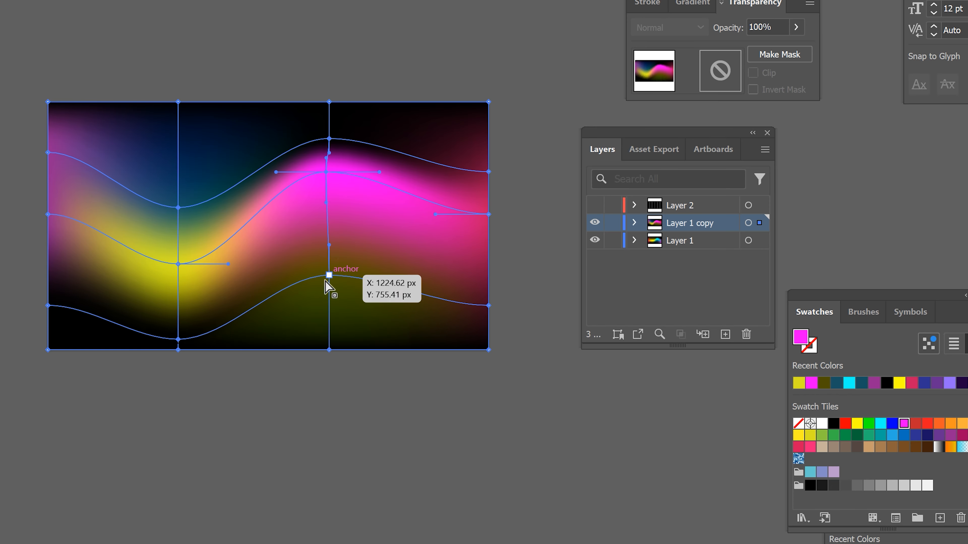
left_click_drag(330, 275, 332, 221)
left_click_drag(179, 237, 182, 209)
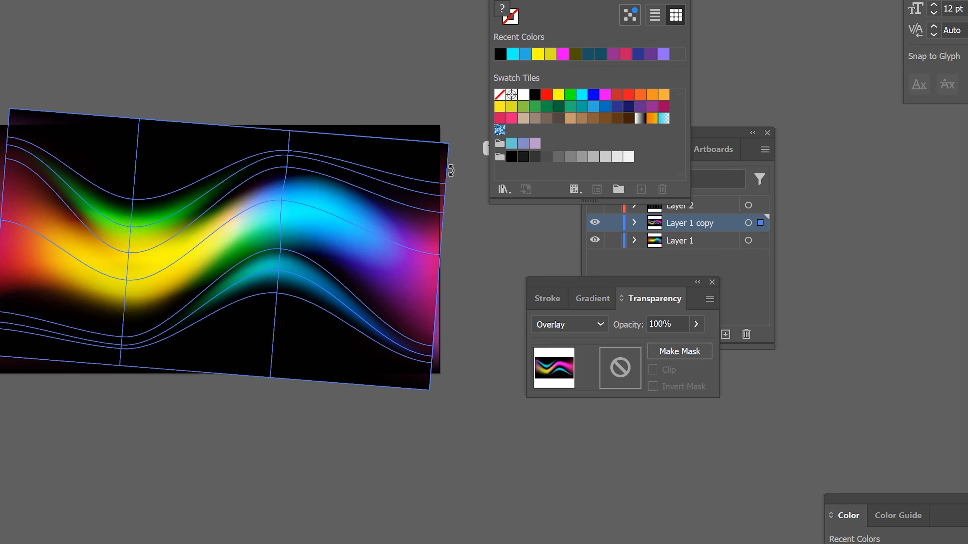
Step: Rotate the Layer 1 copy mesh steeply clockwise and enlarge it so it extends well beyond the artboard
left_click_drag(493, 147, 449, 320)
key("ctrl+minus")
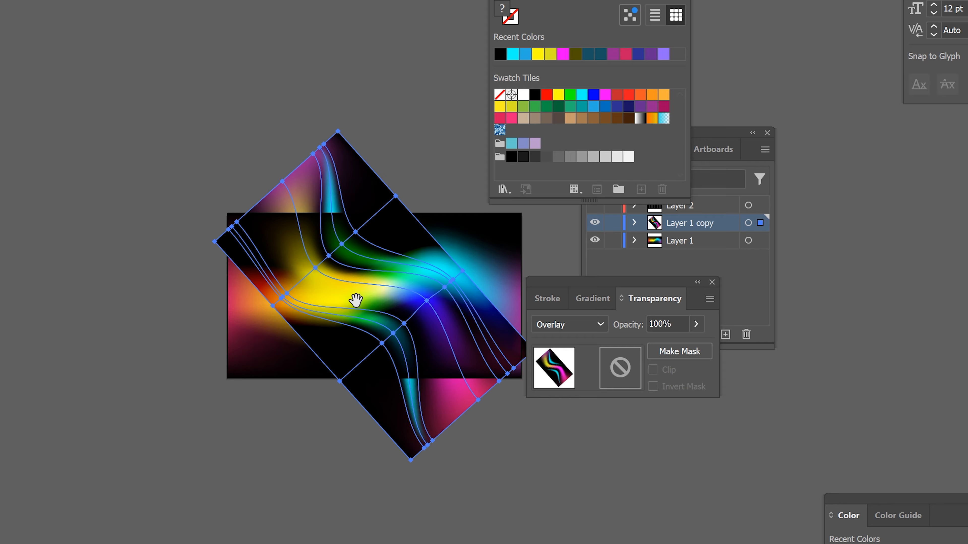
left_click_drag(356, 298, 194, 241)
left_click_drag(372, 291, 576, 343)
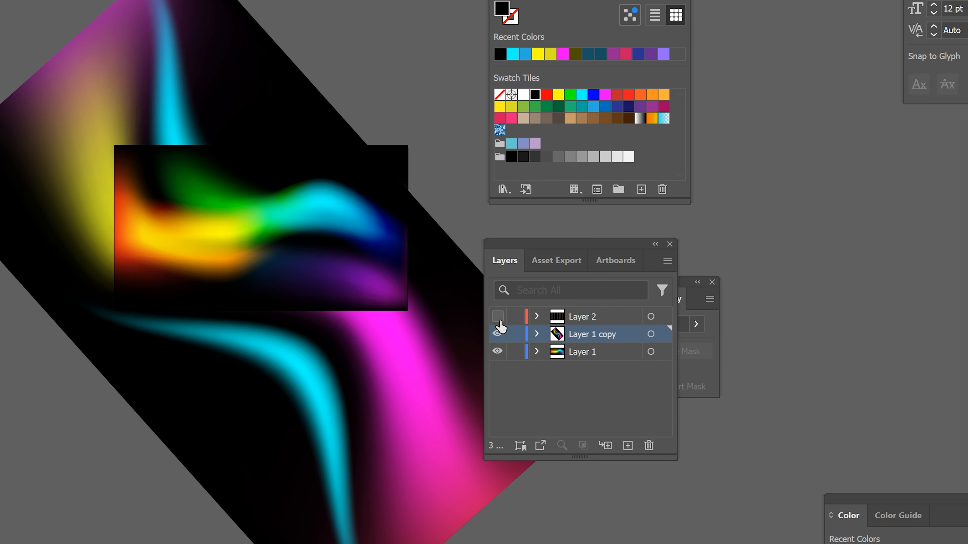
Step: Show Layer 2 again and hide all panels to view the whole artwork
left_click(498, 317)
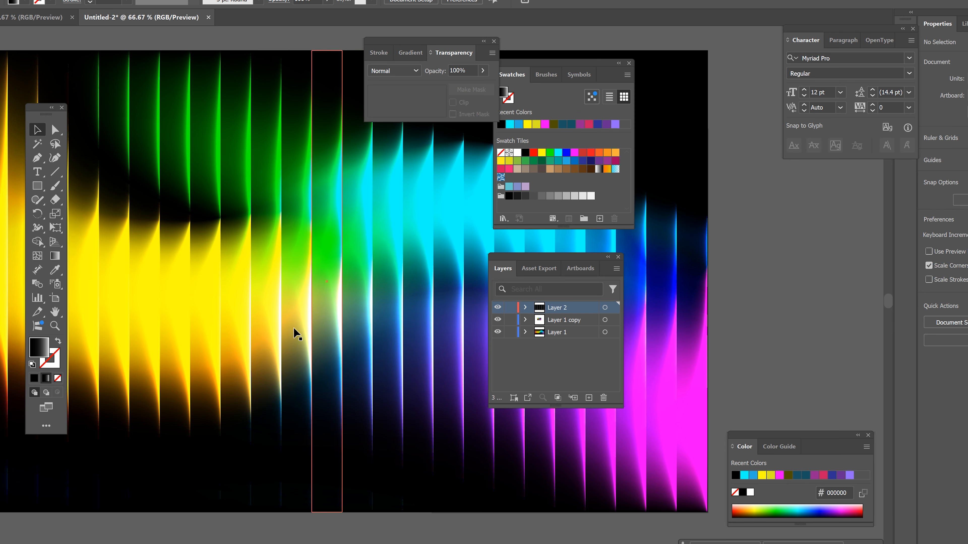
mouse_move(296, 330)
left_mouse_down()
mouse_move(416, 351)
mouse_move(289, 343)
left_mouse_up()
key("Tab")
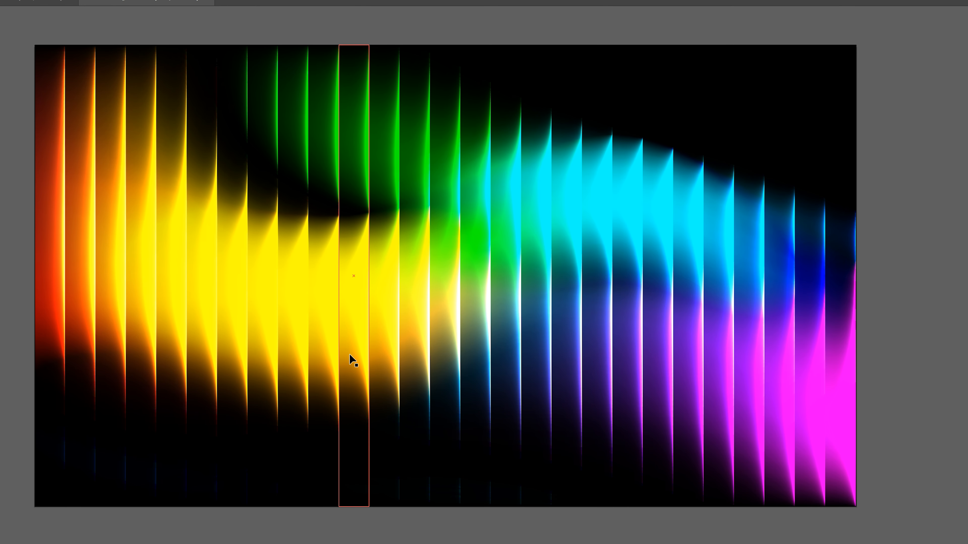
key("ctrl+minus")
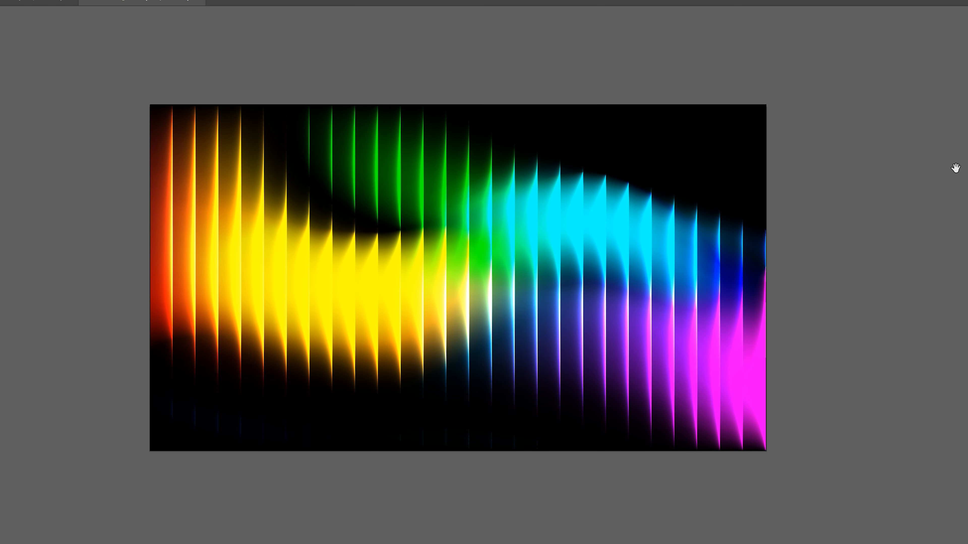